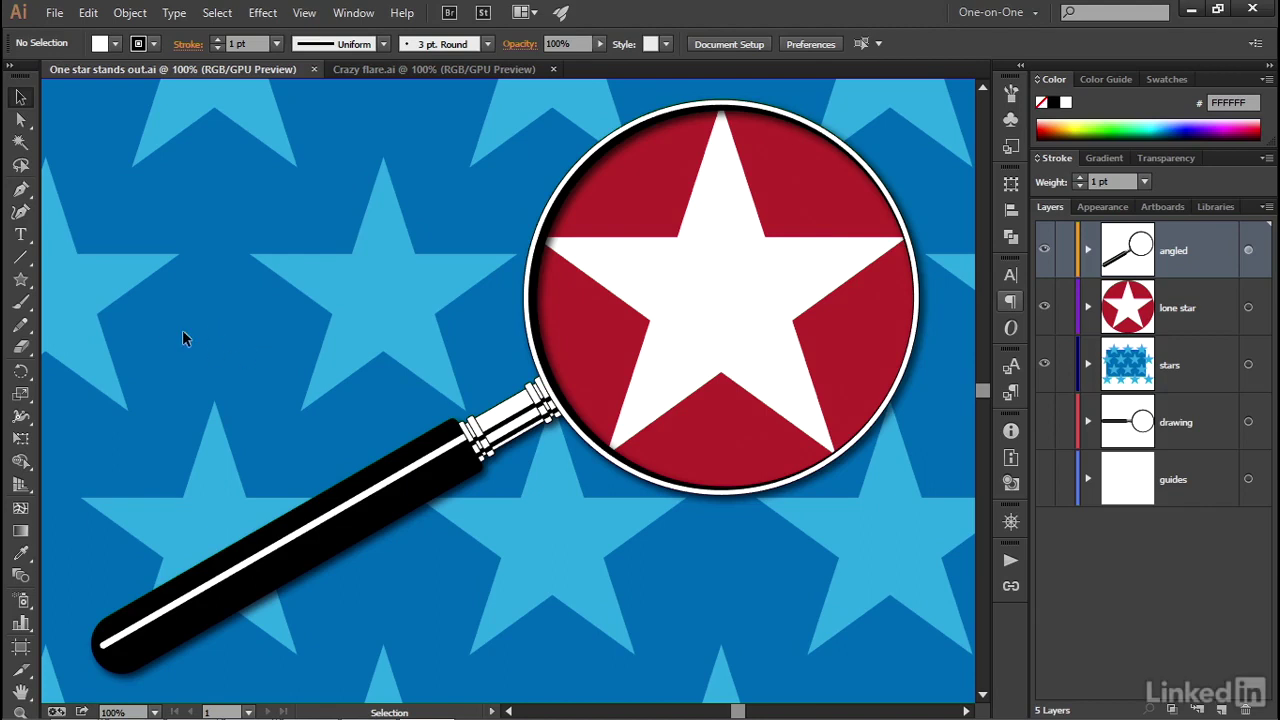
Step: Open the Star tool's flyout to reveal the Flare Tool
{"action": "left_click", "coordinate": [22, 283]}
{"action": "left_click", "coordinate": [22, 284]}
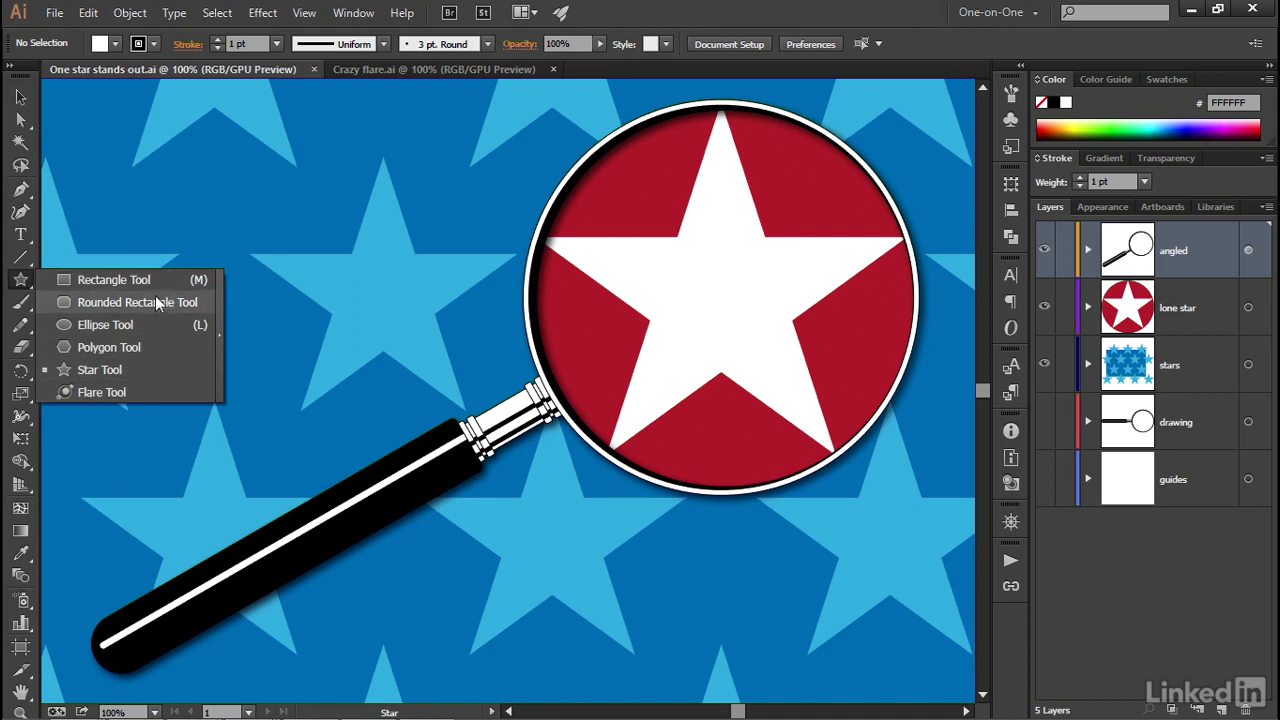
Step: Choose the Flare Tool, glance at Crazy flare.ai, then return to One star stands out.ai
{"action": "left_click", "coordinate": [163, 391]}
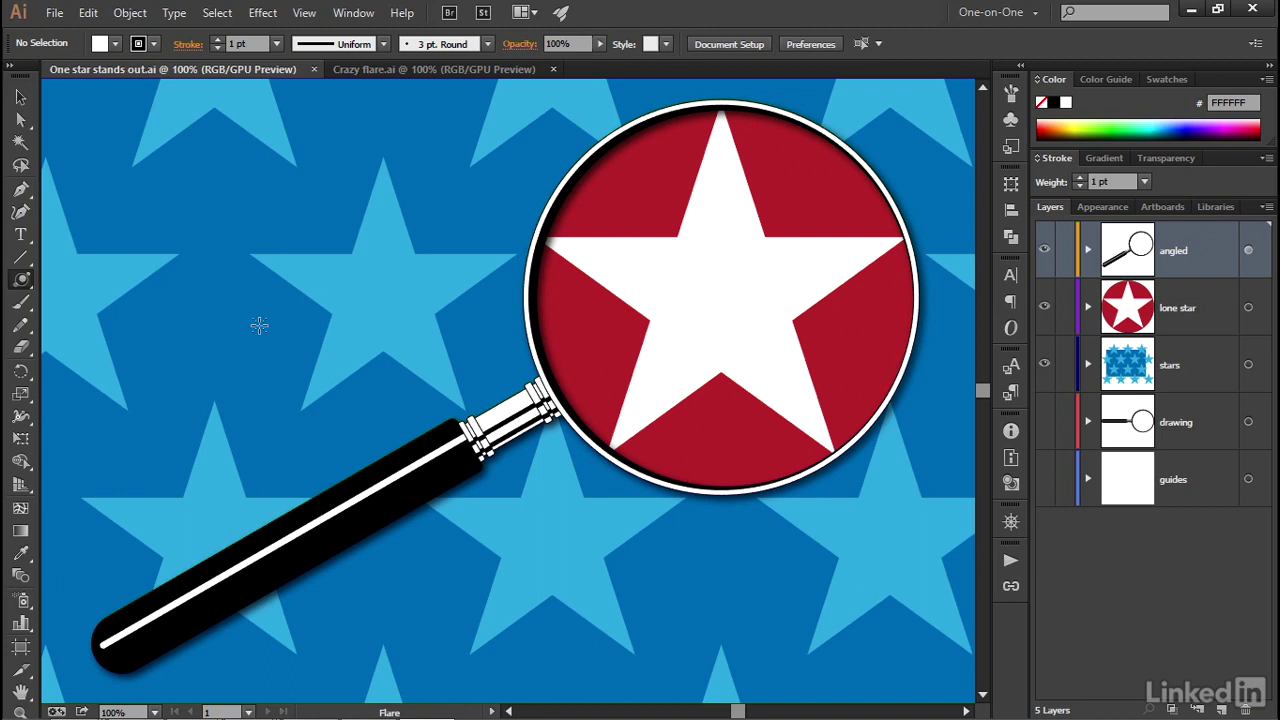
{"action": "key", "text": "ctrl+Tab"}
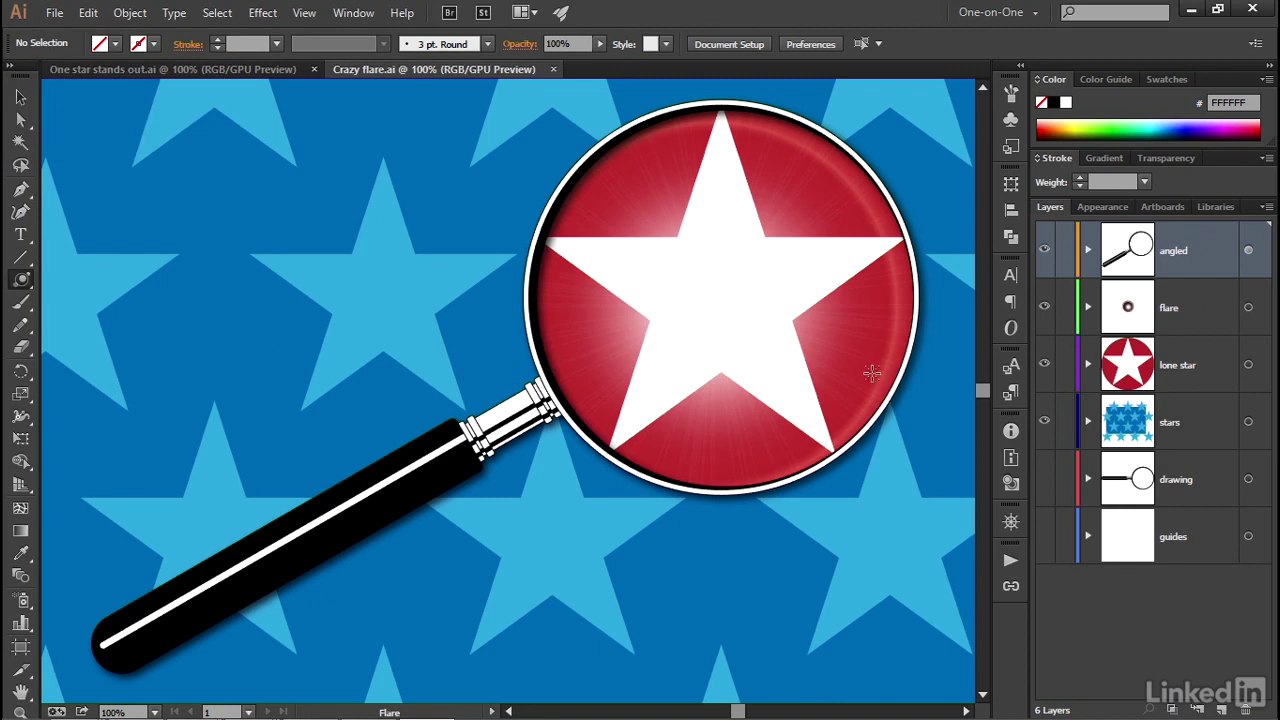
{"action": "key", "text": "ctrl+Tab"}
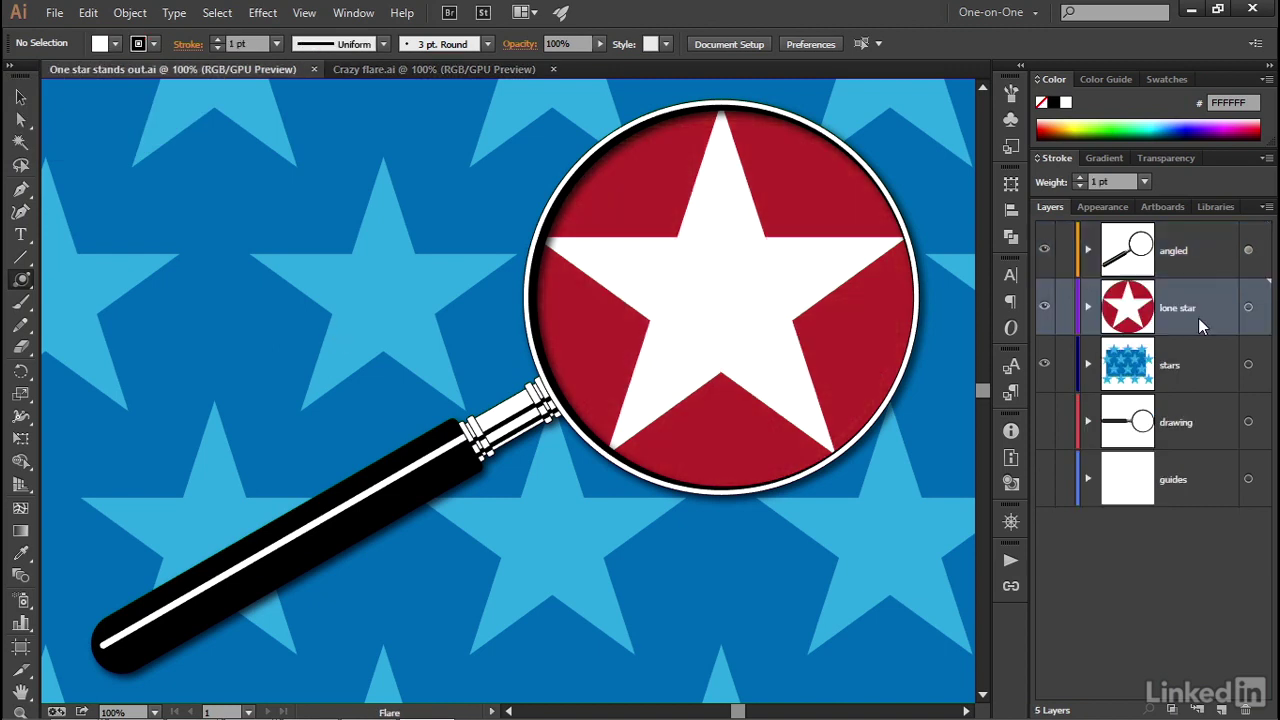
Step: Create a new layer named 'flare' with Green as its layer colour
{"action": "left_click", "coordinate": [1222, 711], "text": "alt"}
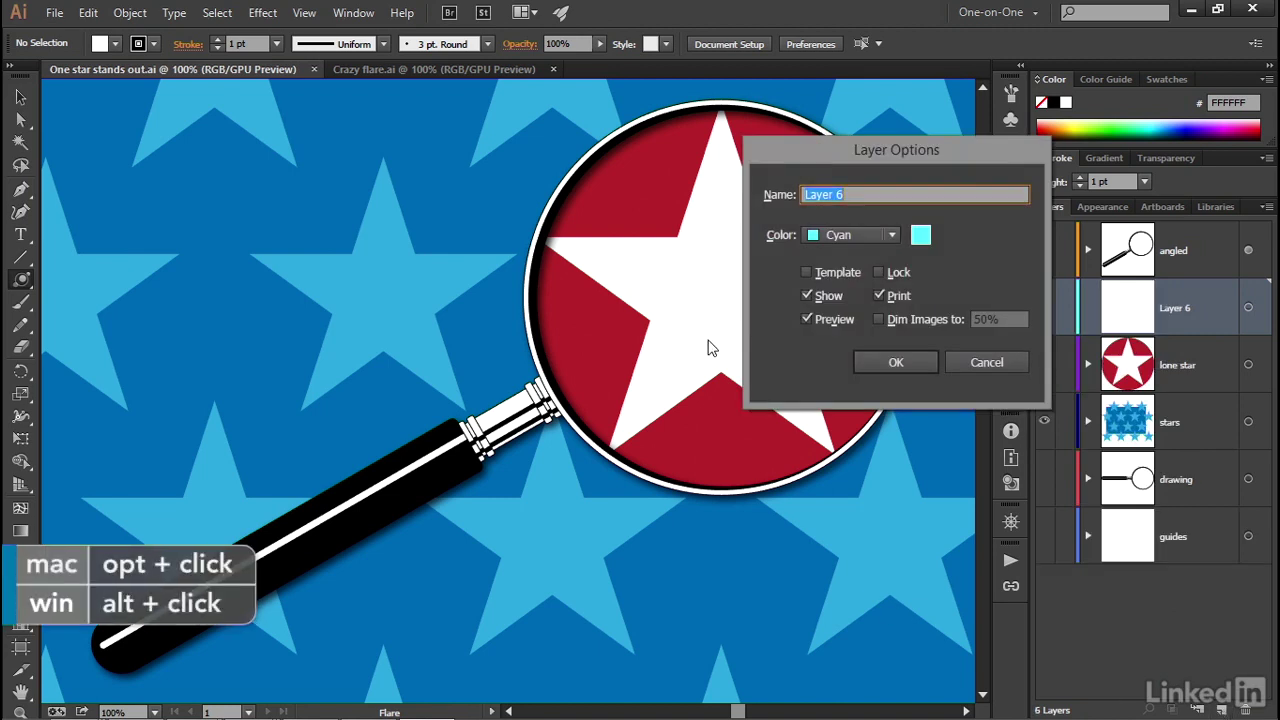
{"action": "type", "text": "flare"}
{"action": "left_click", "coordinate": [846, 236]}
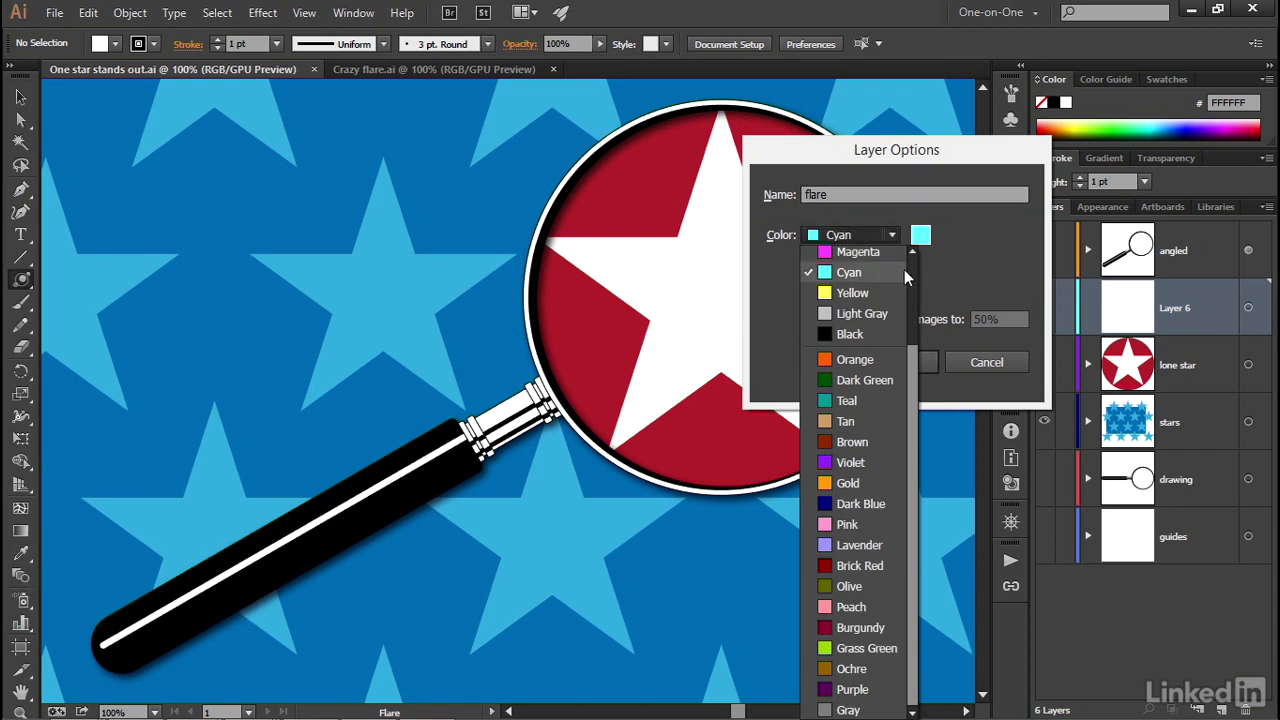
{"action": "scroll", "coordinate": [911, 277], "scroll_direction": "up", "scroll_amount": 3}
{"action": "left_click", "coordinate": [864, 316]}
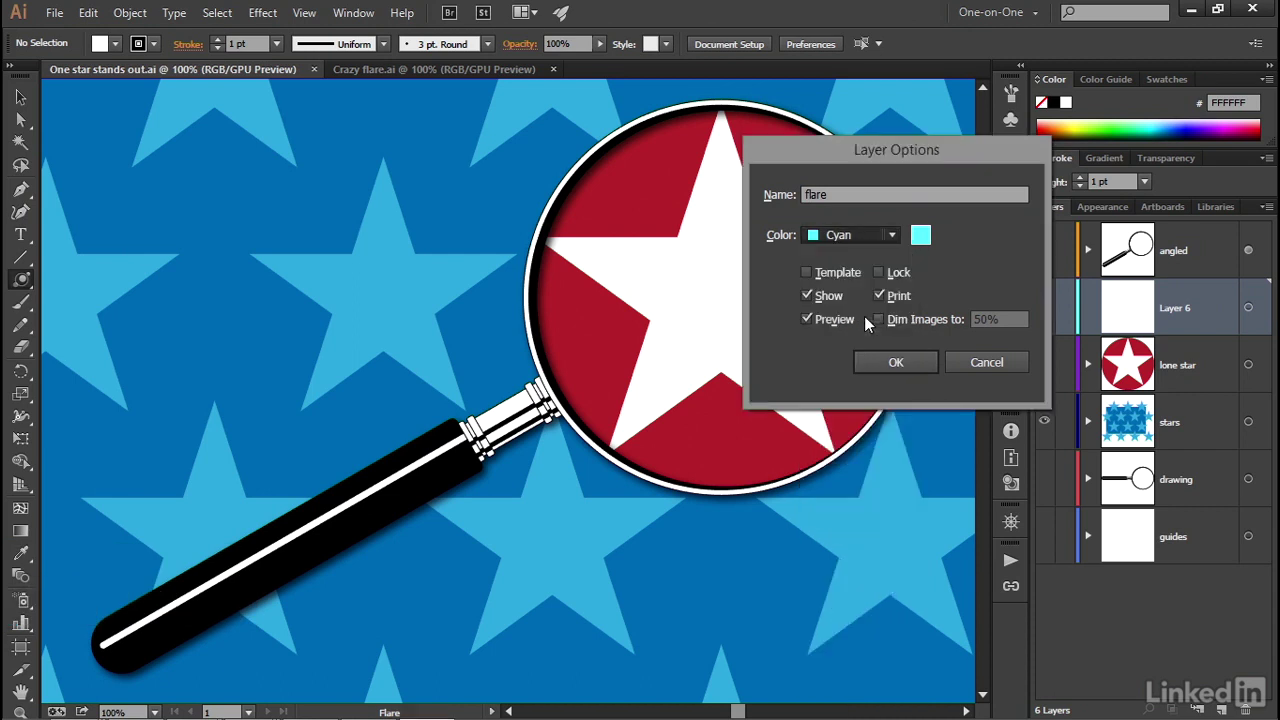
{"action": "left_click", "coordinate": [913, 362]}
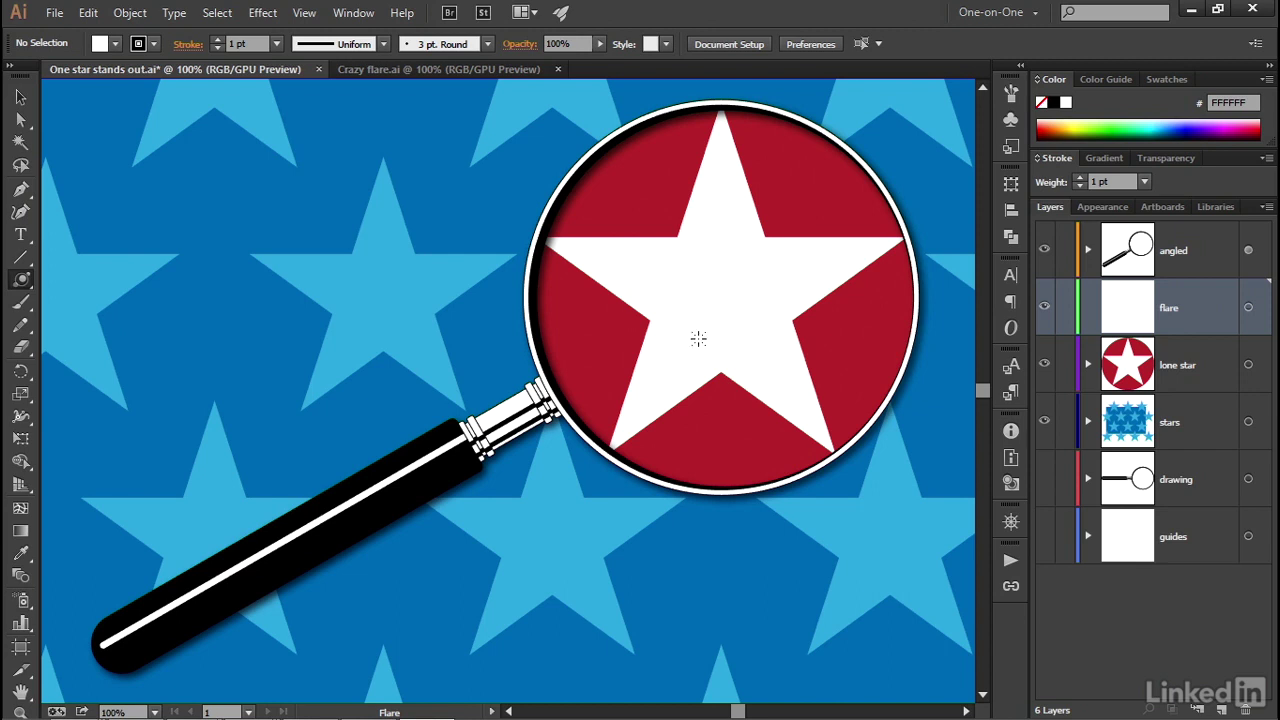
Step: Drag a lens flare out from the white star's centre with fewer rays, positioned over the star
{"action": "left_click_drag", "start_coordinate": [683, 334], "coordinate": [556, 481]}
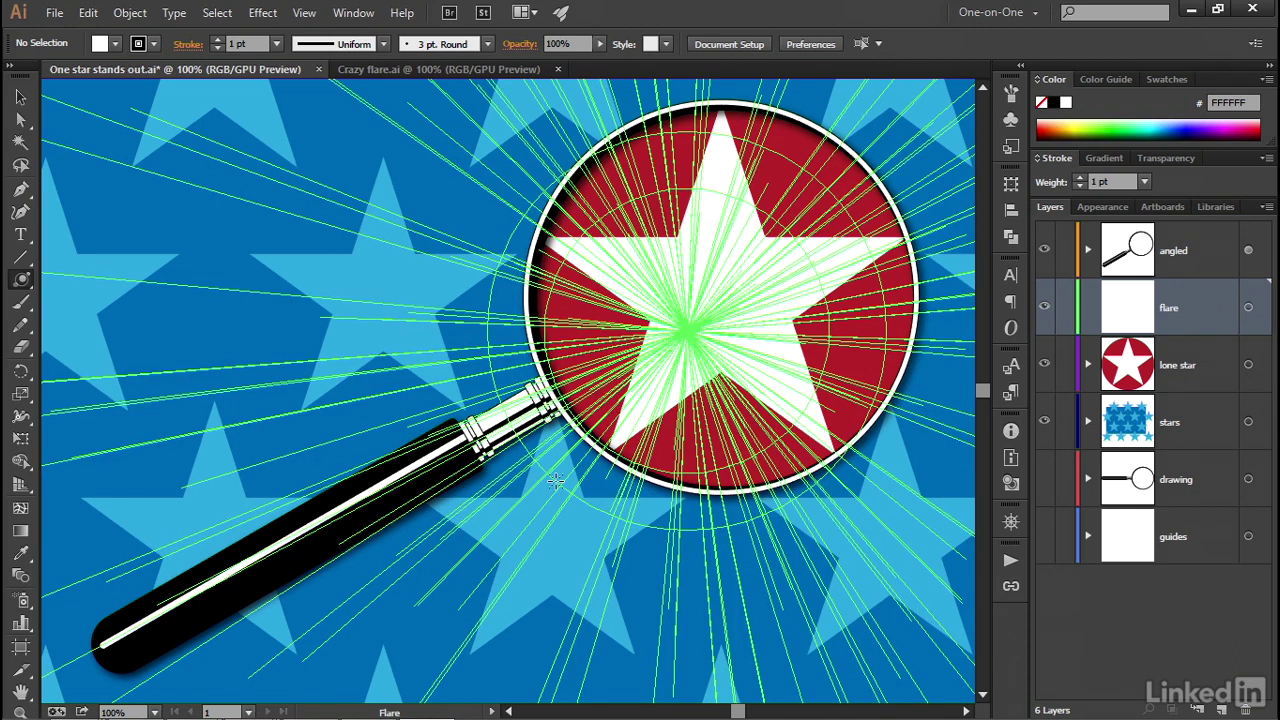
{"action": "mouse_move", "coordinate": [556, 481]}
{"action": "left_mouse_down"}
{"action": "mouse_move", "coordinate": [578, 465]}
{"action": "mouse_move", "coordinate": [563, 477]}
{"action": "left_mouse_up"}
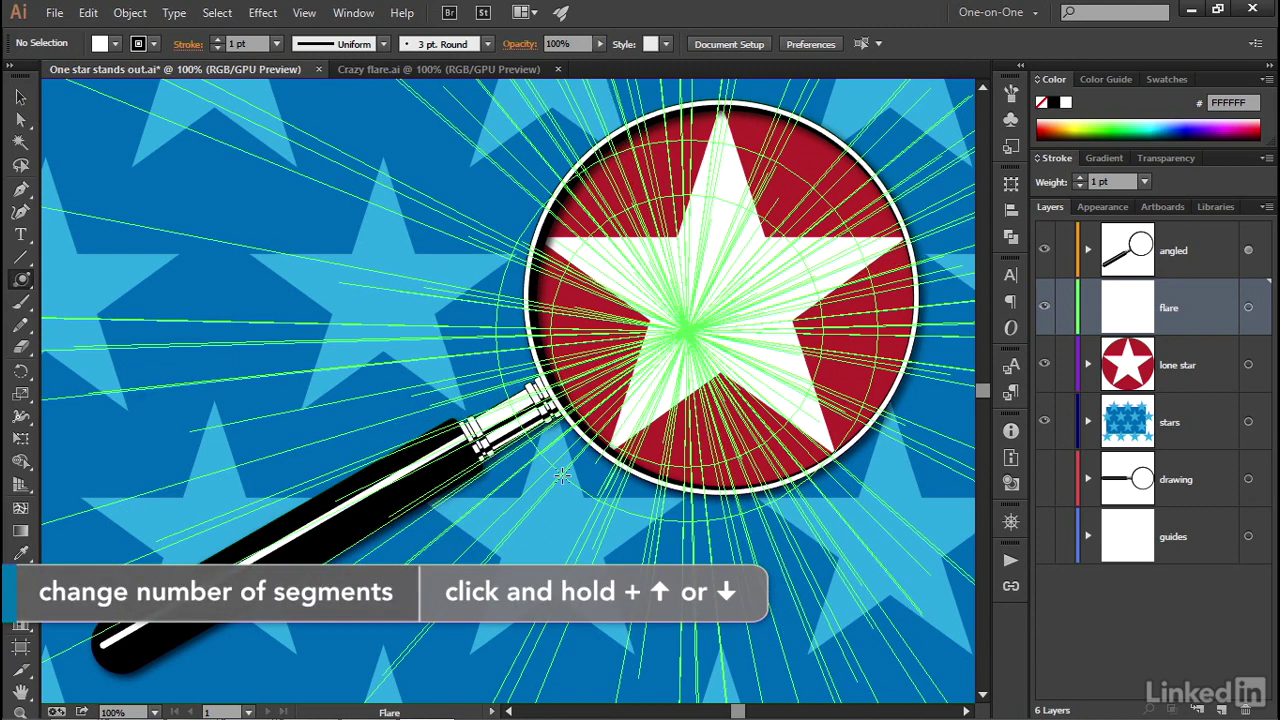
{"action": "key", "text": "Down"}
{"action": "key", "text": "Down"}
{"action": "key", "text": "Down"}
{"action": "key", "text": "Down"}
{"action": "key", "text": "Down"}
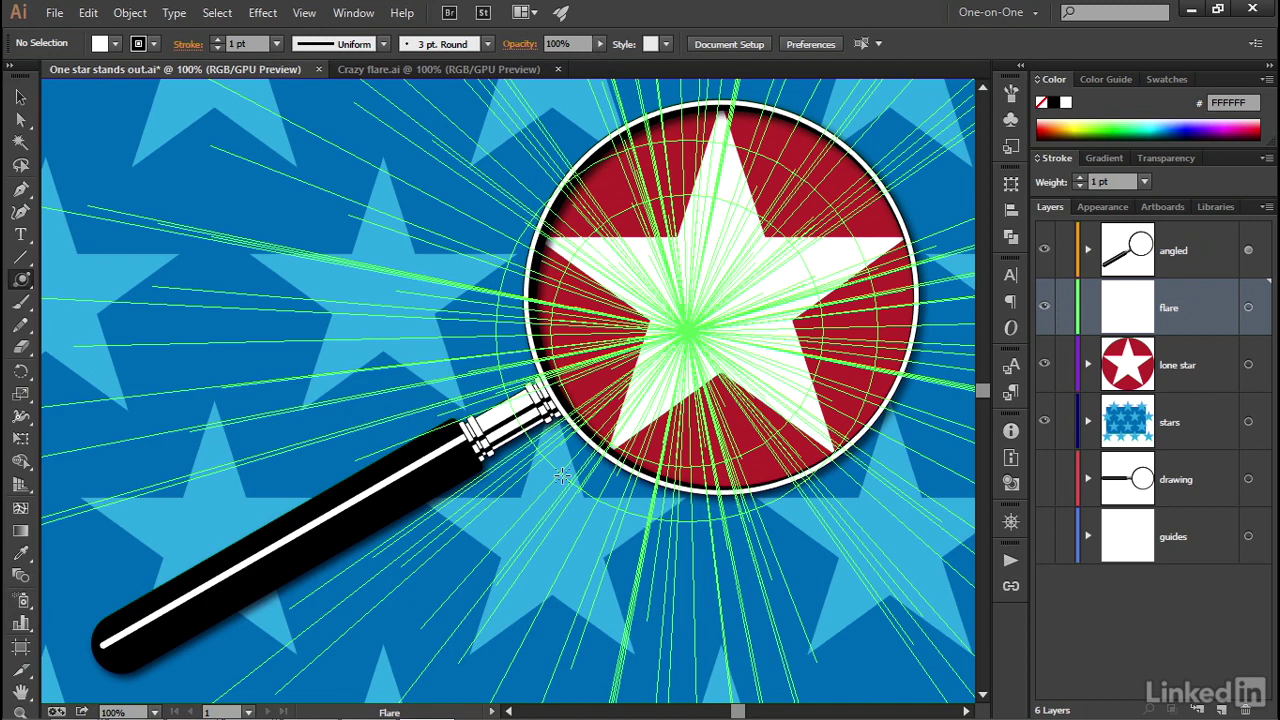
{"action": "left_click_drag", "start_coordinate": [562, 476], "coordinate": [574, 506]}
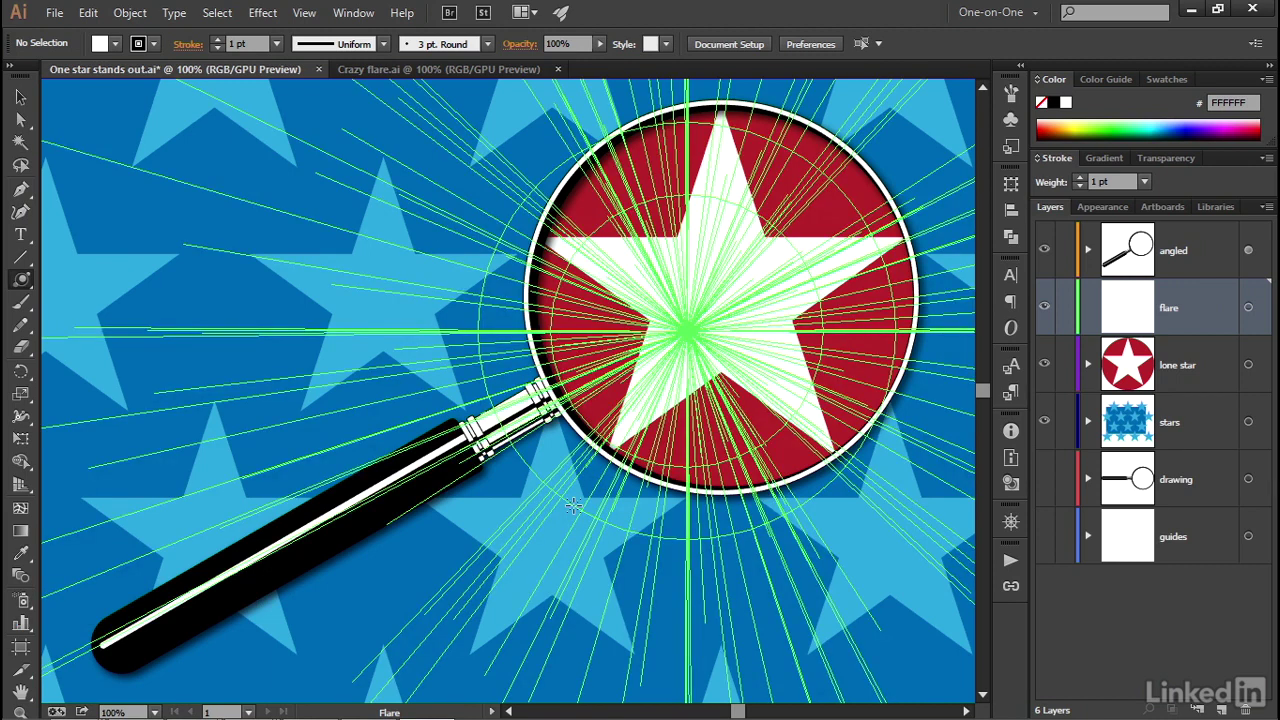
{"action": "mouse_move", "coordinate": [573, 505]}
{"action": "left_mouse_down"}
{"action": "mouse_move", "coordinate": [608, 512]}
{"action": "mouse_move", "coordinate": [585, 505]}
{"action": "mouse_move", "coordinate": [594, 493]}
{"action": "left_mouse_up"}
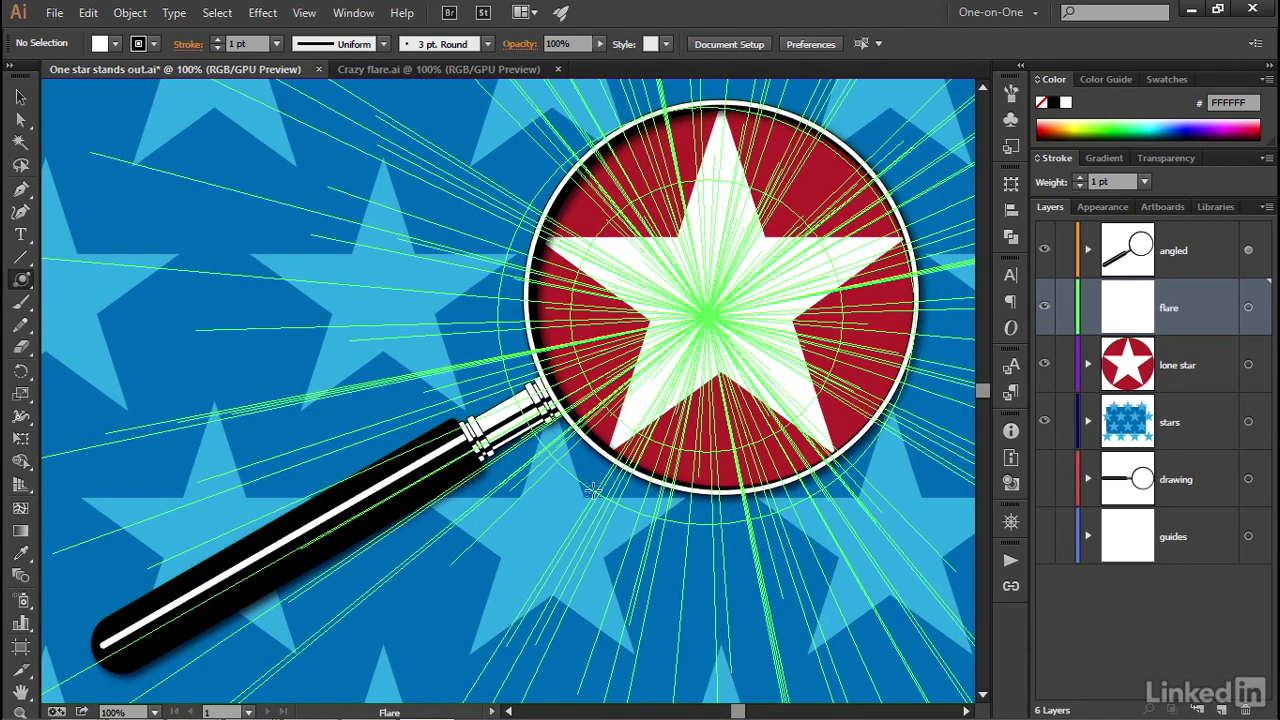
{"action": "left_click_drag", "start_coordinate": [592, 490], "coordinate": [592, 490]}
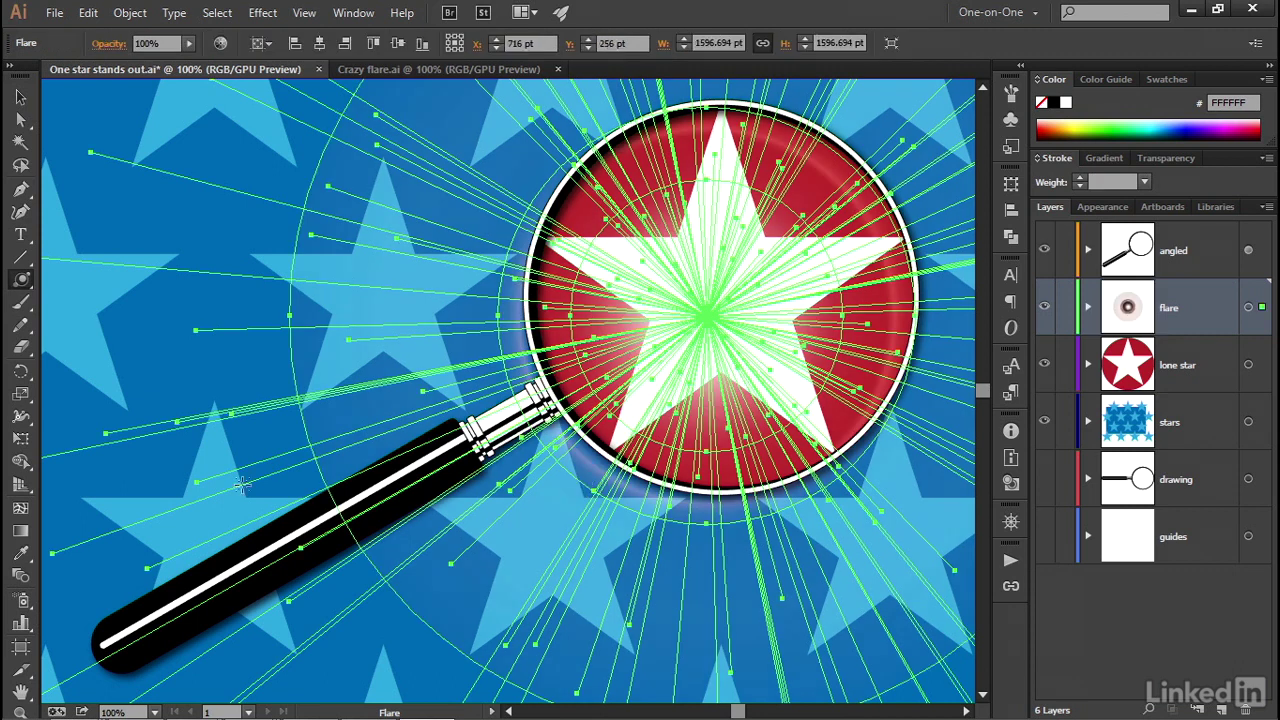
Step: Extend the flare's end ring to the lower left, recentre it on the star, and open Flare Tool Options
{"action": "left_click_drag", "start_coordinate": [174, 425], "coordinate": [201, 462]}
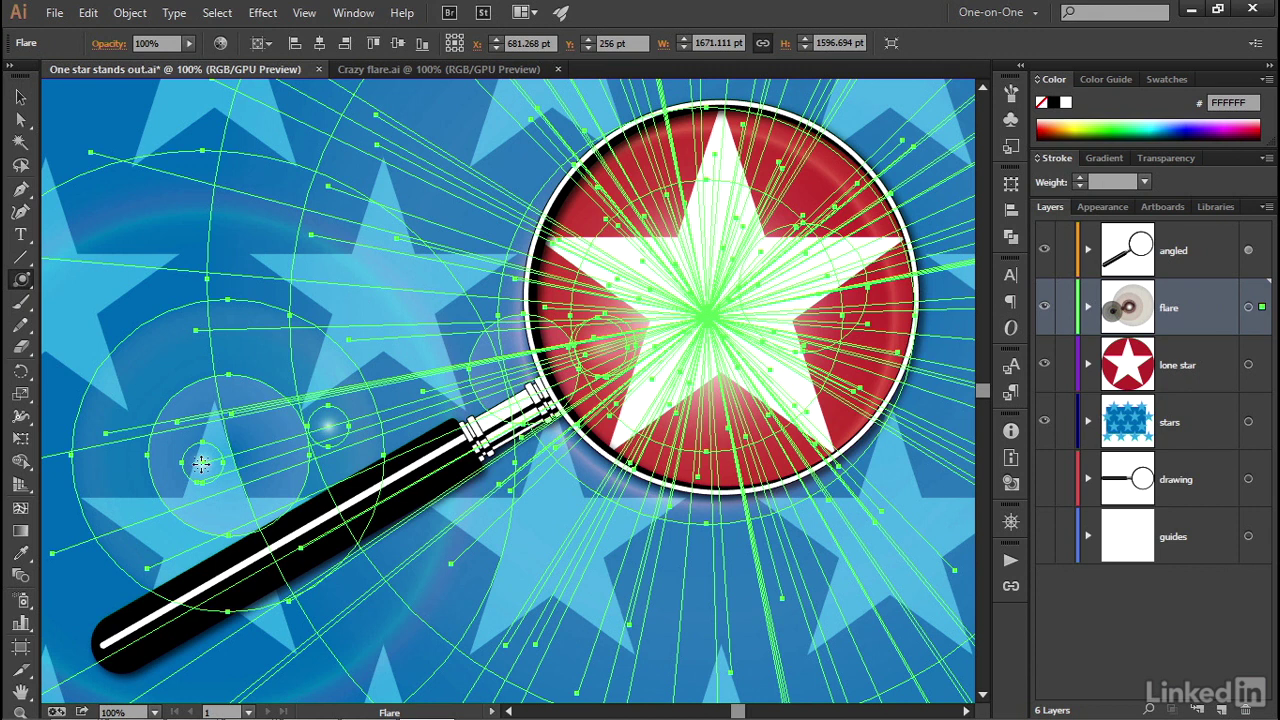
{"action": "left_click_drag", "start_coordinate": [201, 464], "coordinate": [167, 455]}
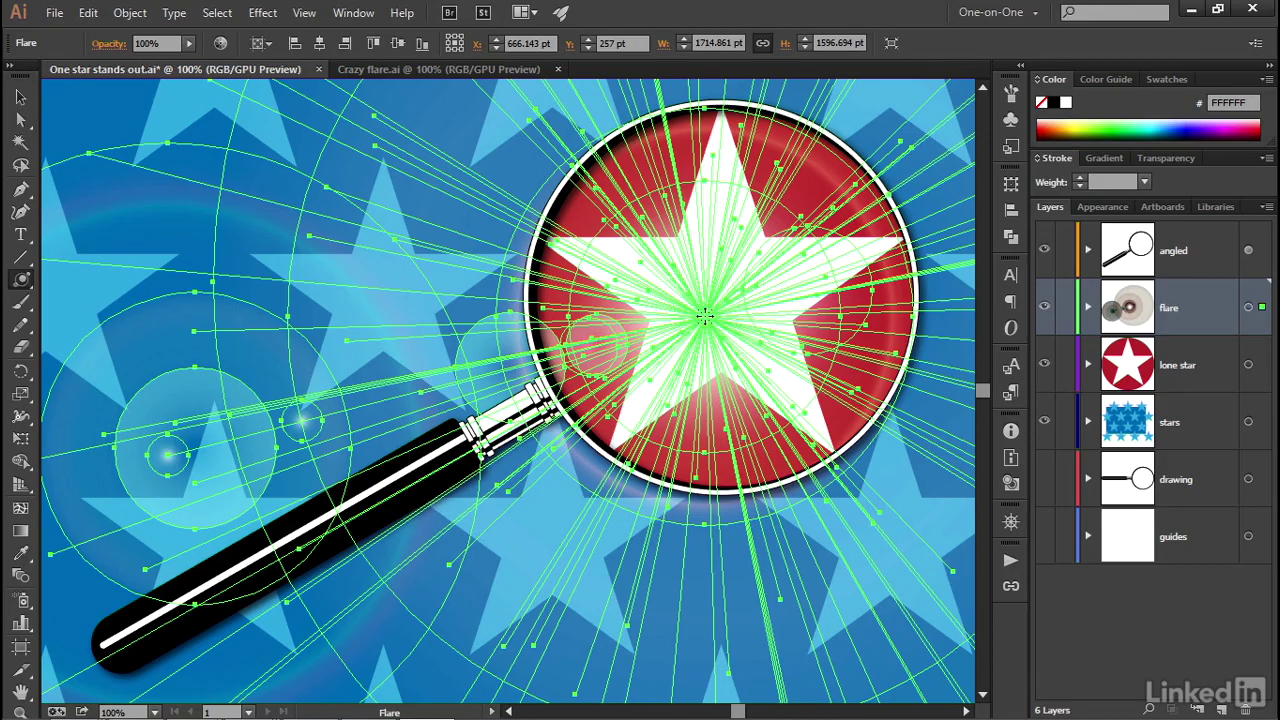
{"action": "left_click_drag", "start_coordinate": [705, 316], "coordinate": [712, 308]}
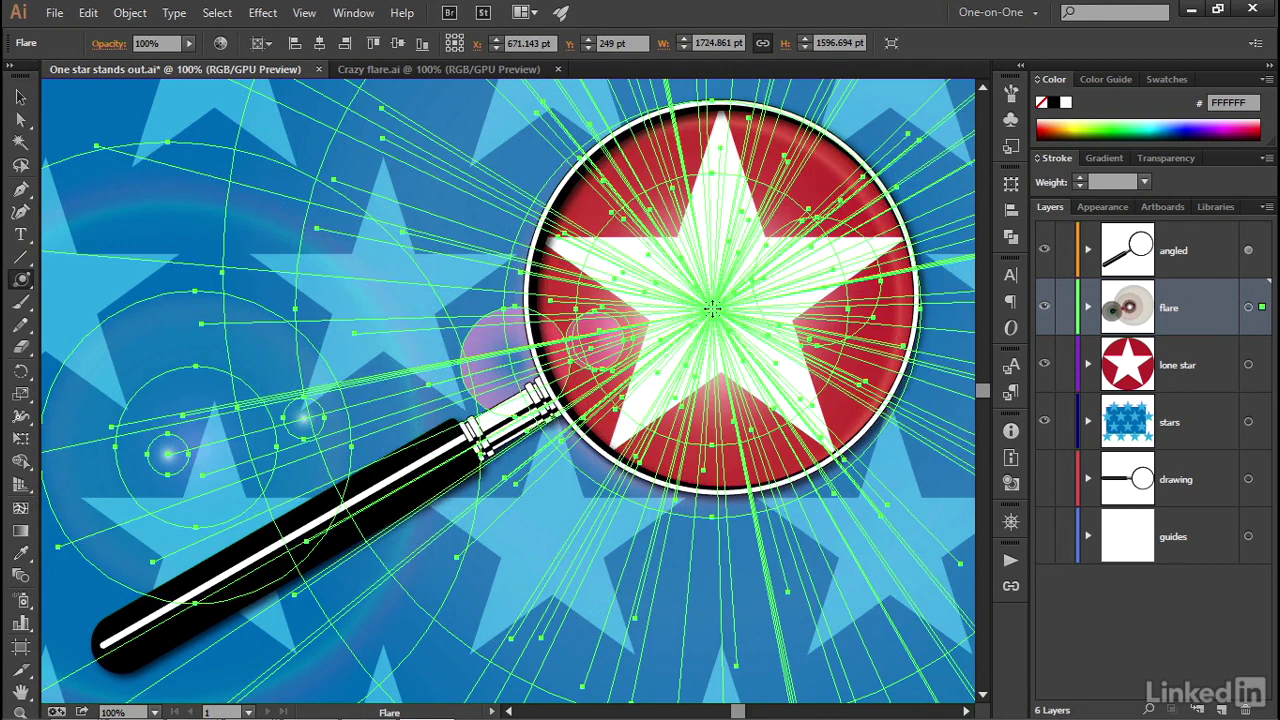
{"action": "left_click_drag", "start_coordinate": [712, 308], "coordinate": [701, 317]}
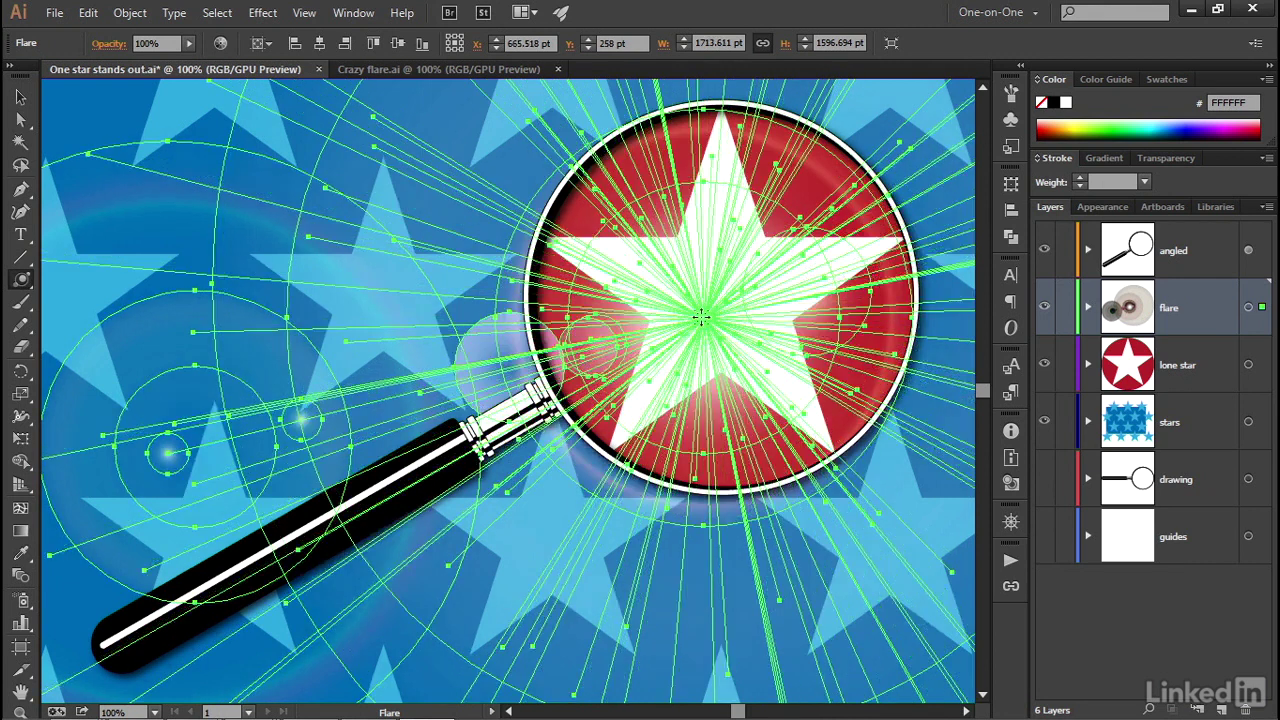
{"action": "key", "text": "Return"}
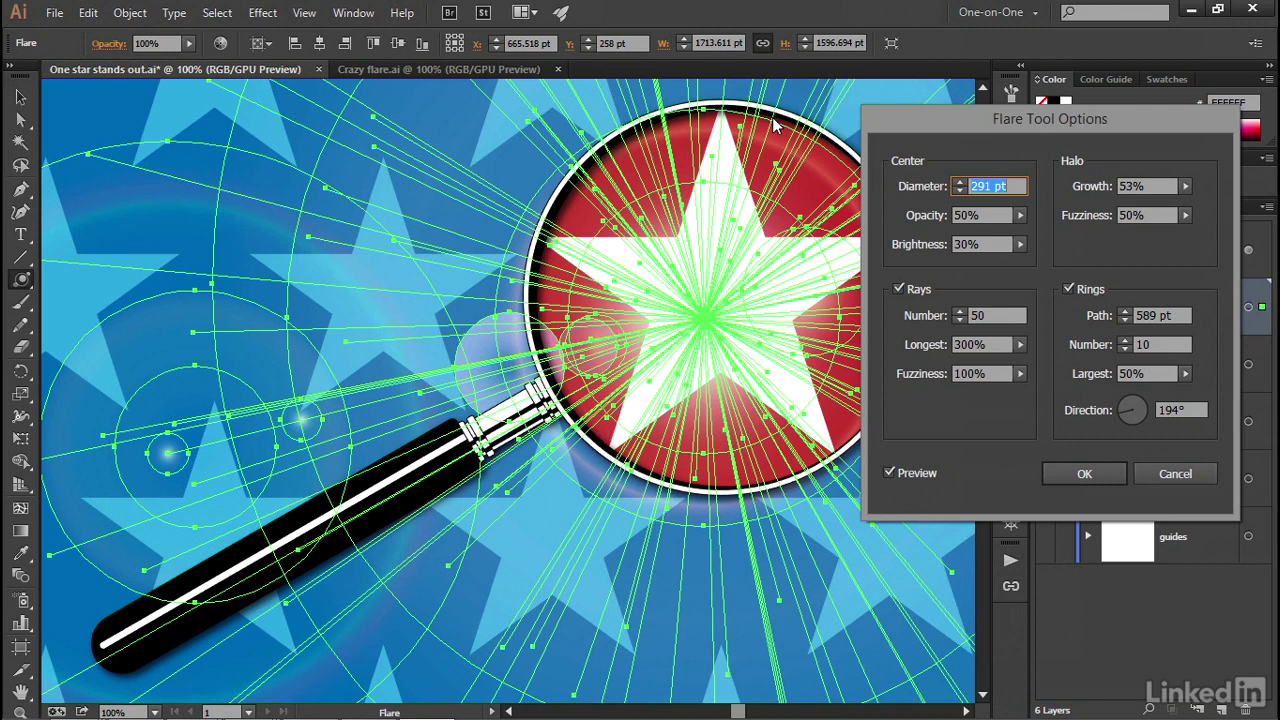
Step: Set the flare's centre diameter to 300 pt and halo growth to 40%
{"action": "type", "text": "400"}
{"action": "key", "text": "Tab"}
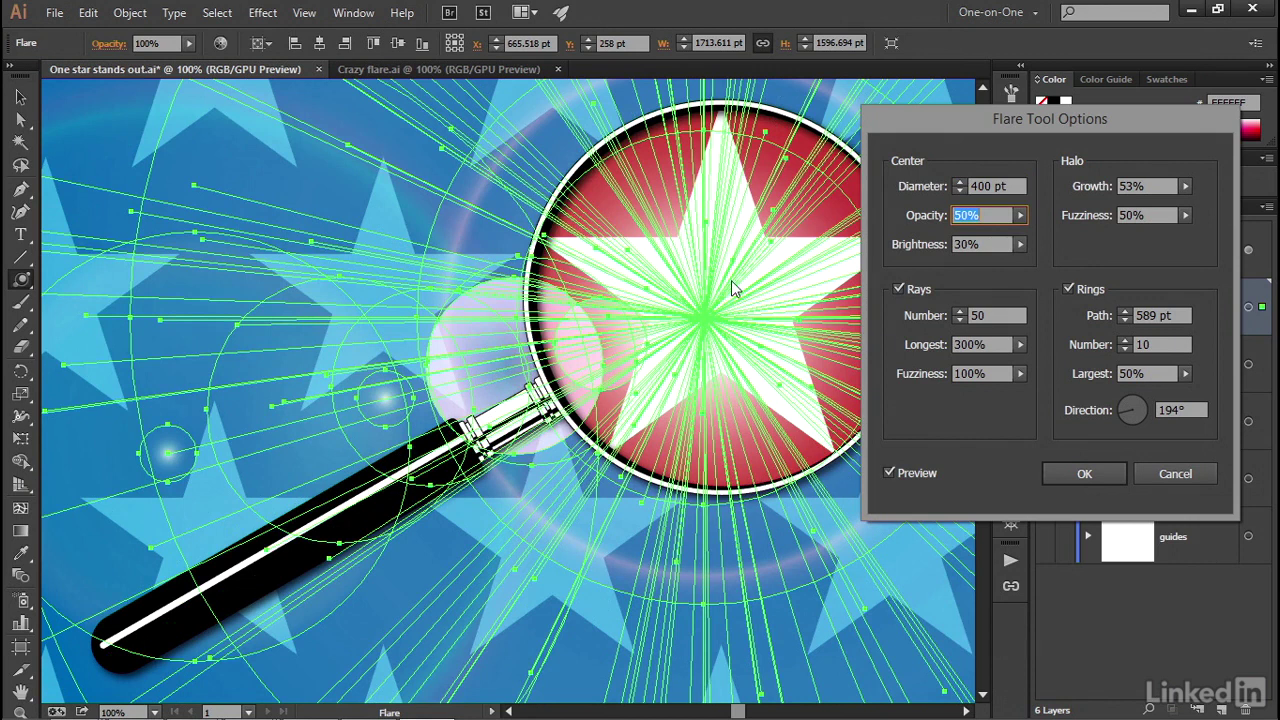
{"action": "key", "text": "shift+Tab"}
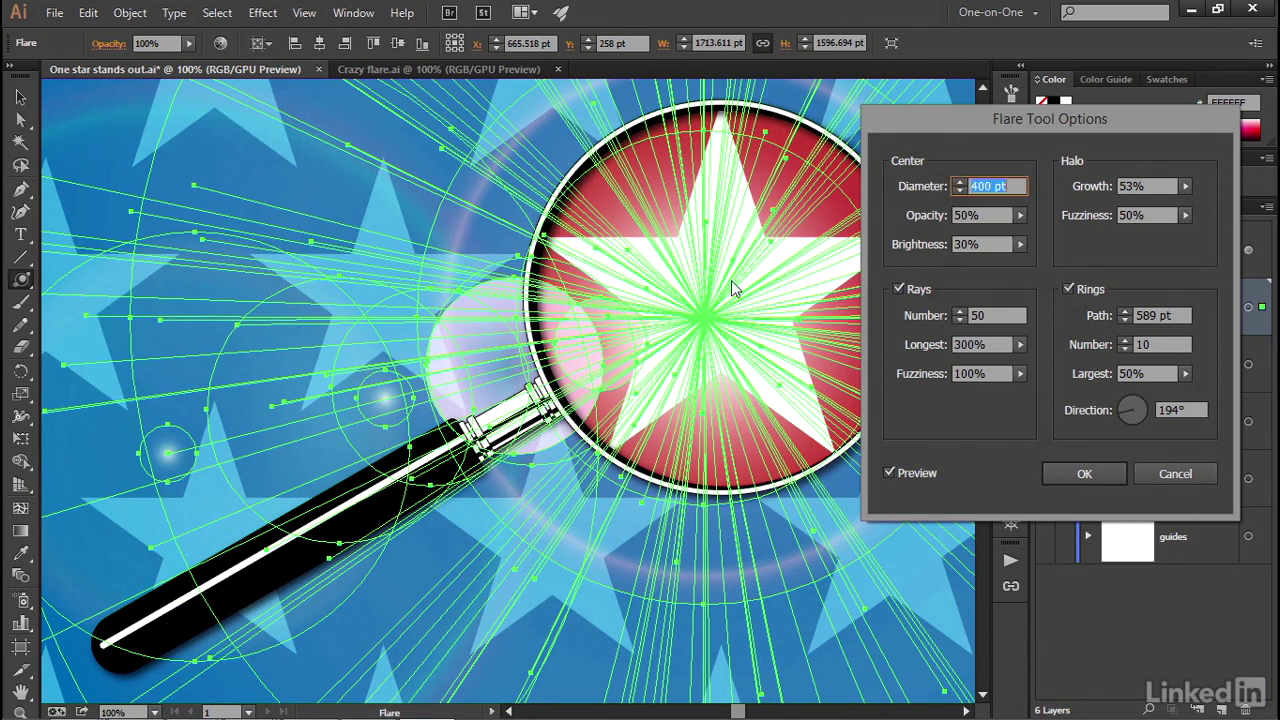
{"action": "type", "text": "300"}
{"action": "key", "text": "Tab"}
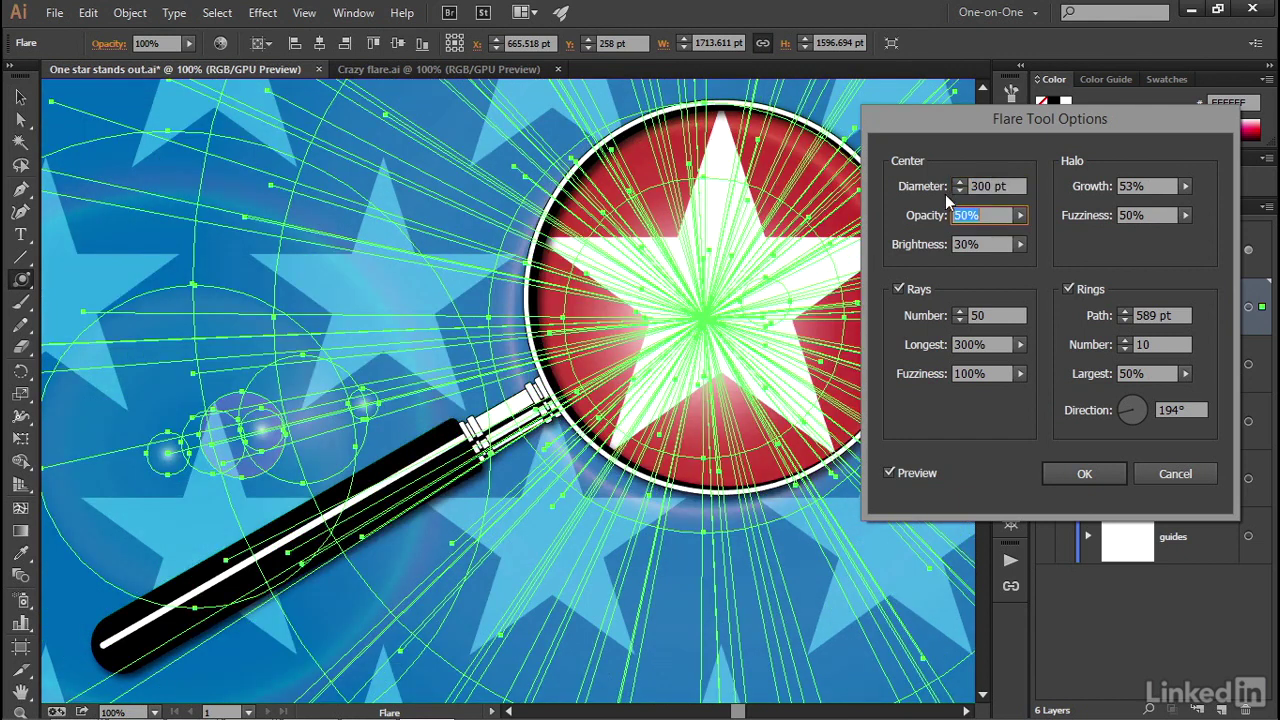
{"action": "left_click", "coordinate": [1184, 189]}
{"action": "left_click_drag", "start_coordinate": [1119, 203], "coordinate": [1127, 206]}
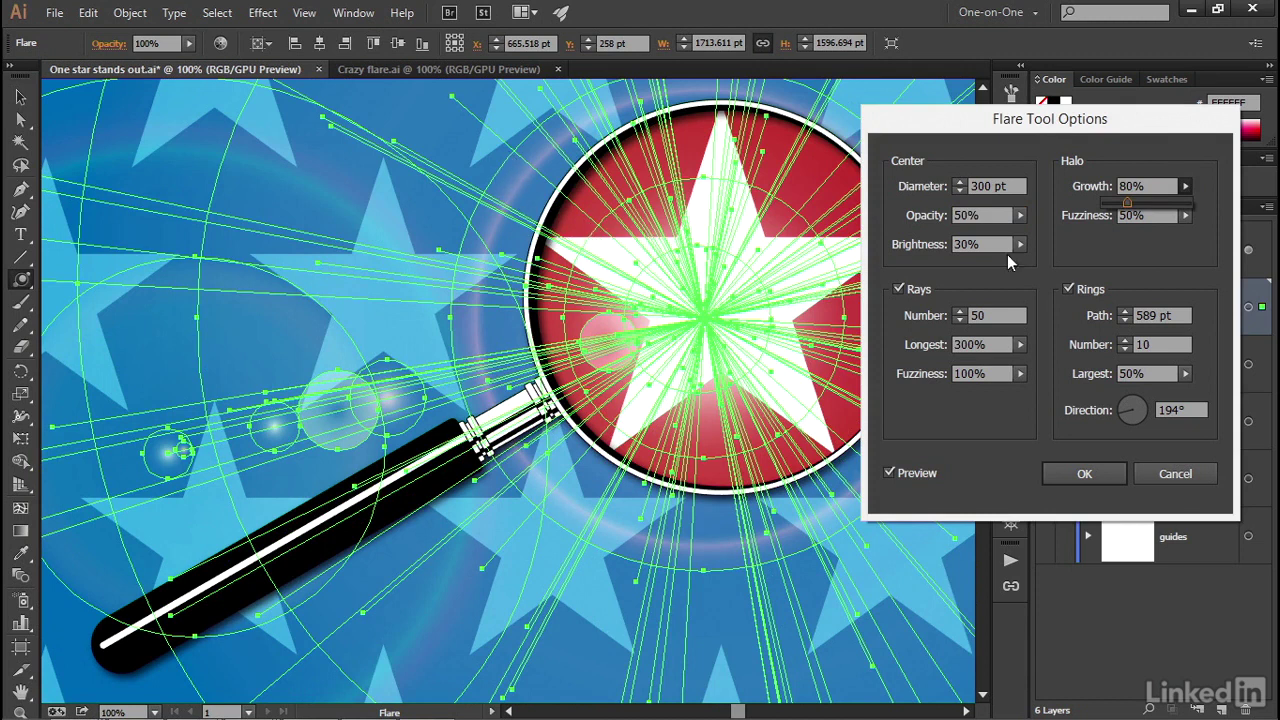
{"action": "left_click_drag", "start_coordinate": [1127, 203], "coordinate": [1116, 206]}
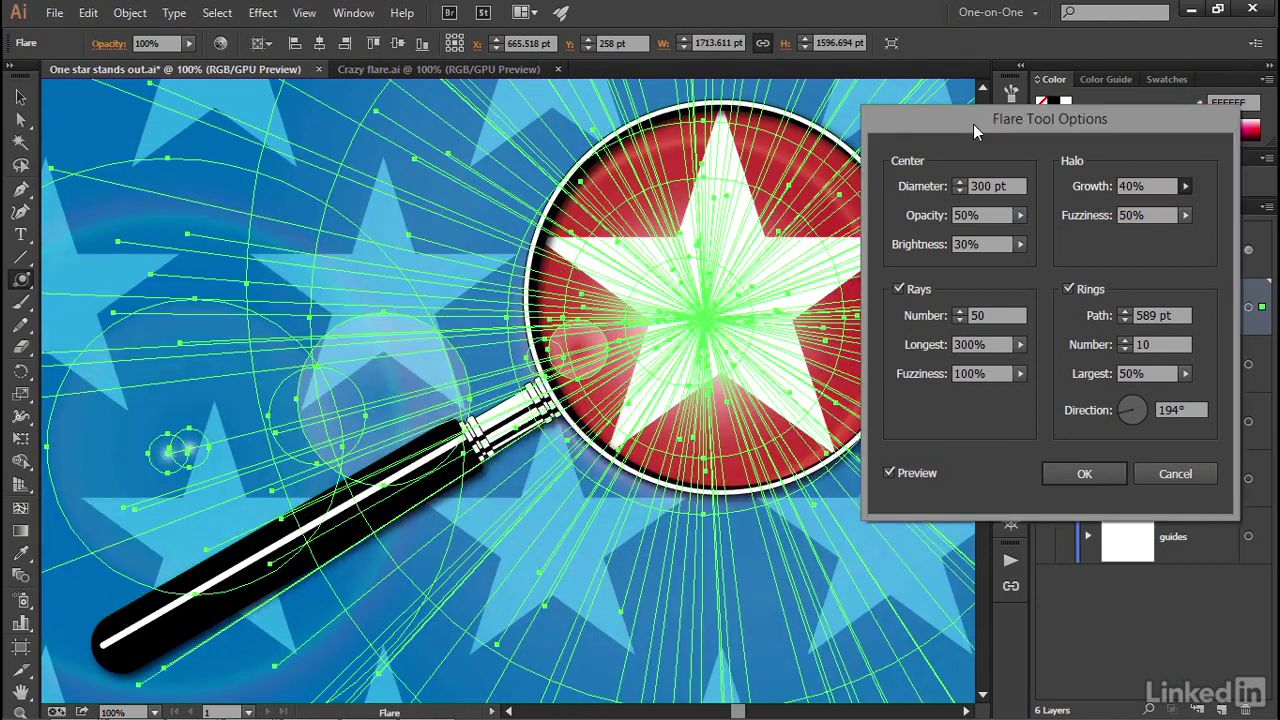
{"action": "left_click_drag", "start_coordinate": [973, 124], "coordinate": [1040, 128]}
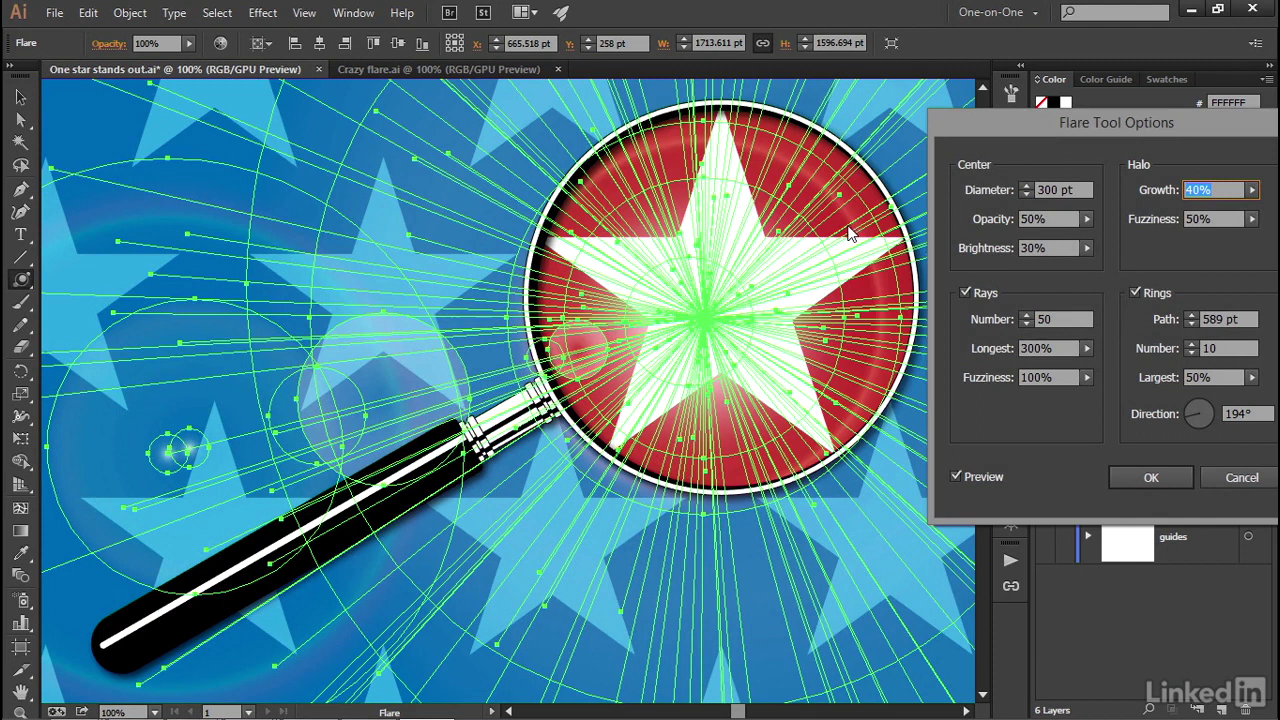
Step: Set the rays to 50, turn Rings off, and apply the flare settings
{"action": "left_click", "coordinate": [1053, 319]}
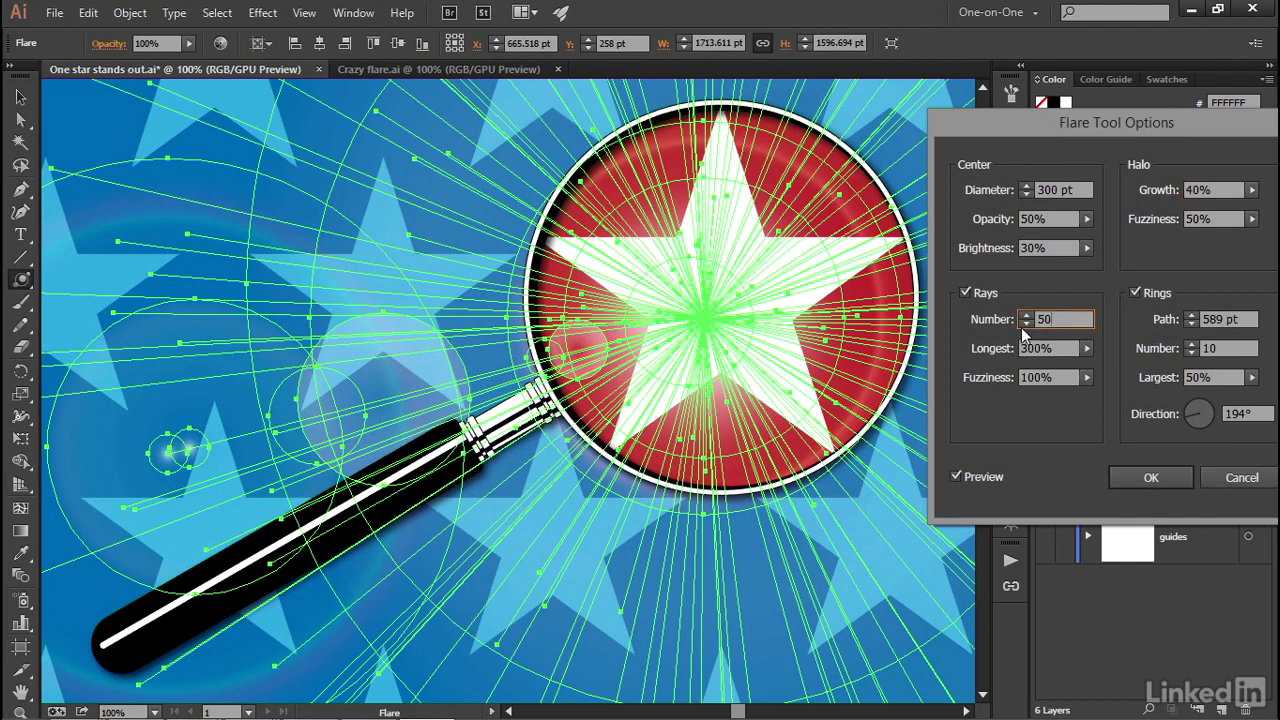
{"action": "left_click", "coordinate": [1025, 324]}
{"action": "left_click", "coordinate": [1025, 324]}
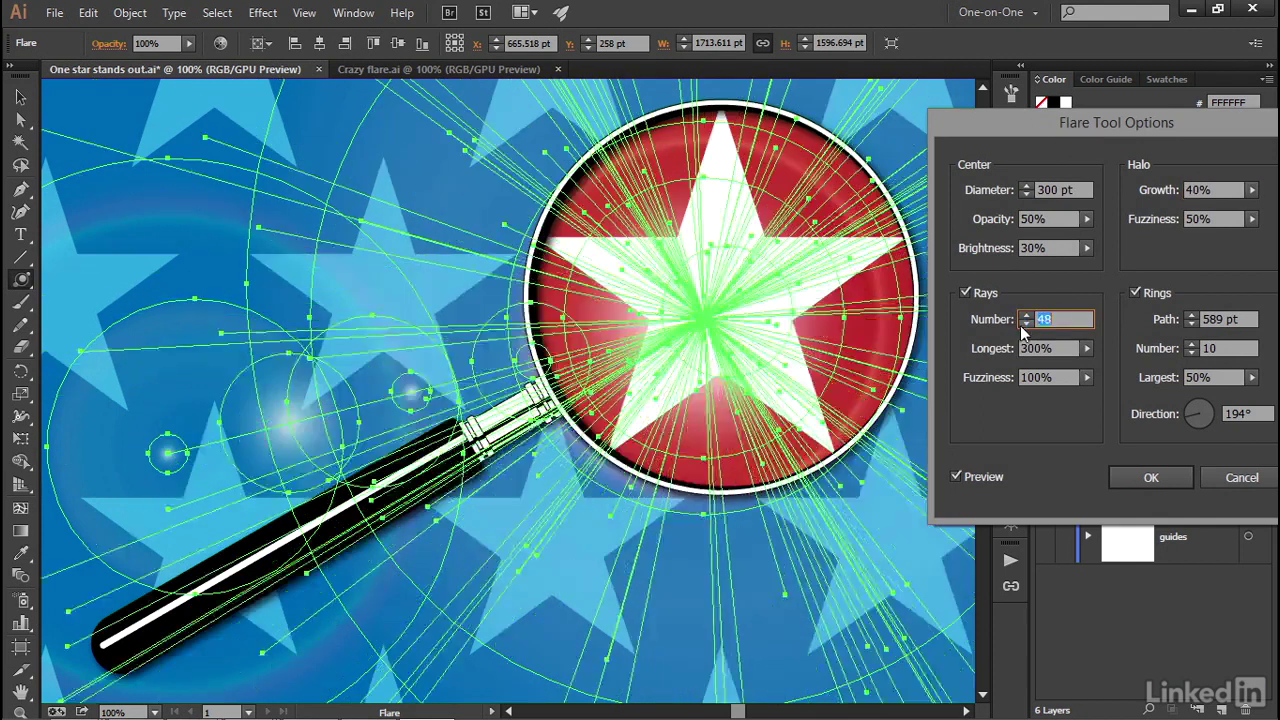
{"action": "left_click", "coordinate": [1025, 324]}
{"action": "type", "text": "50"}
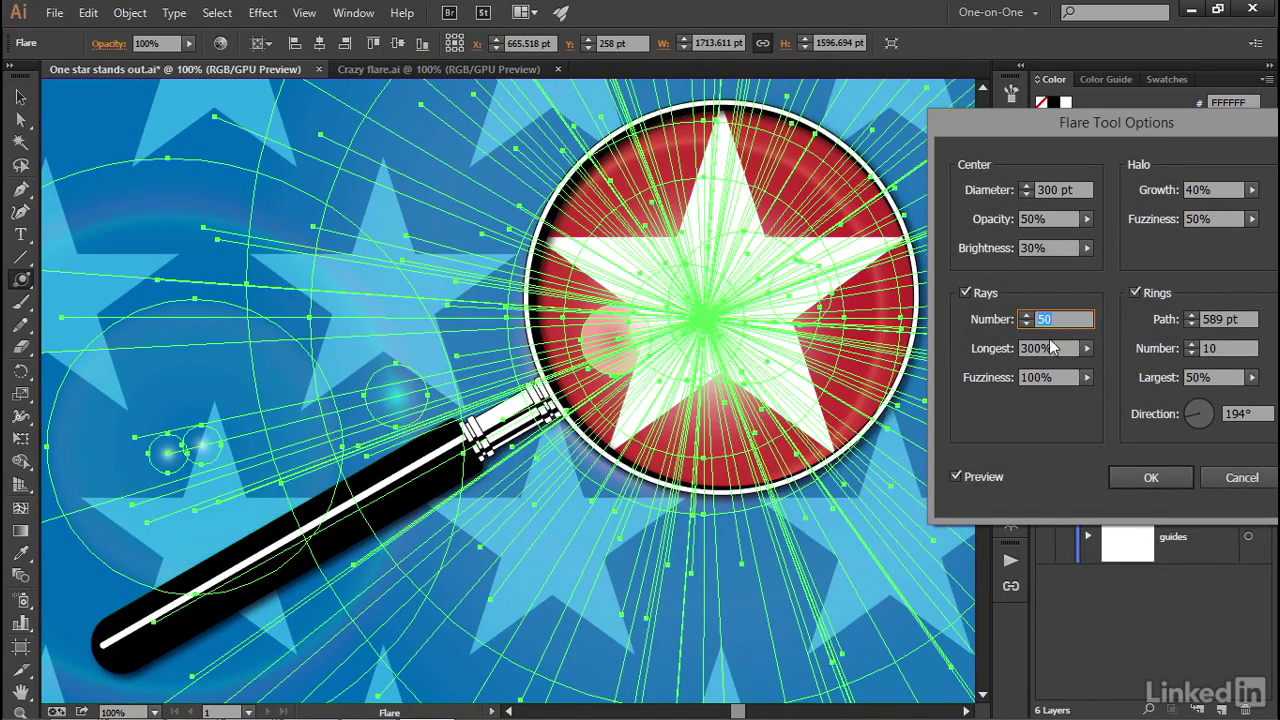
{"action": "left_click", "coordinate": [965, 292]}
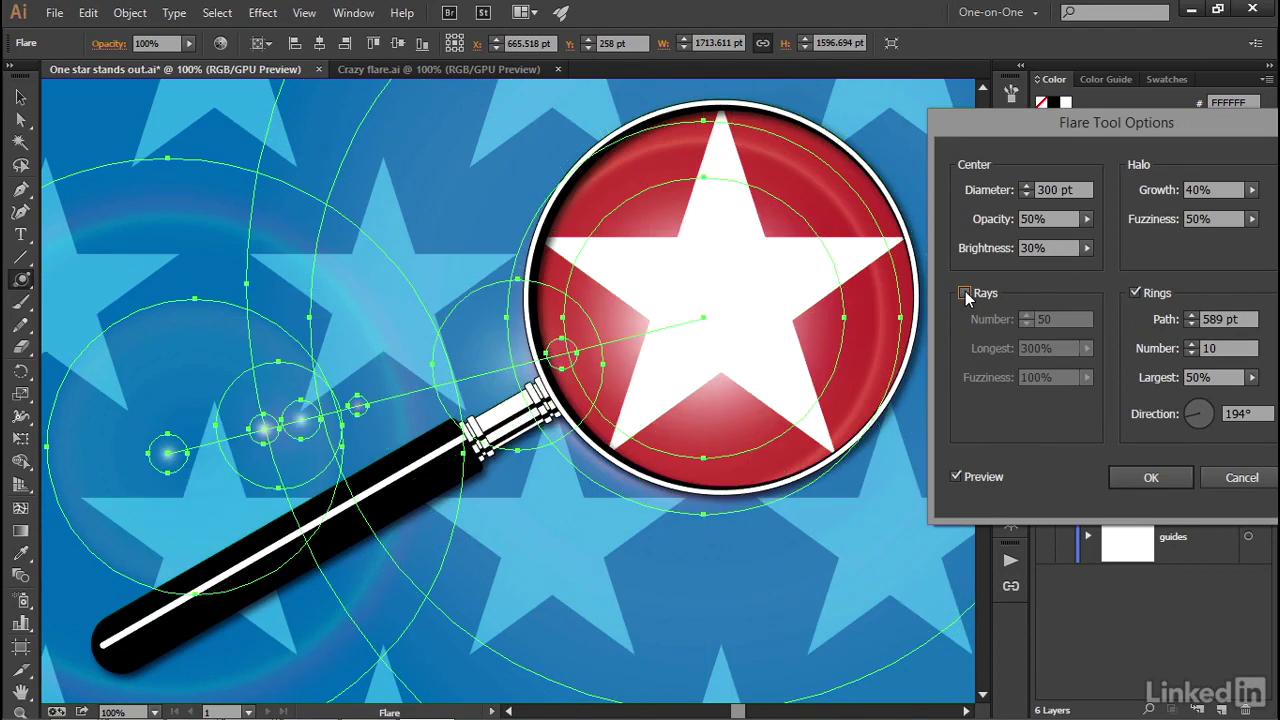
{"action": "left_click", "coordinate": [965, 292]}
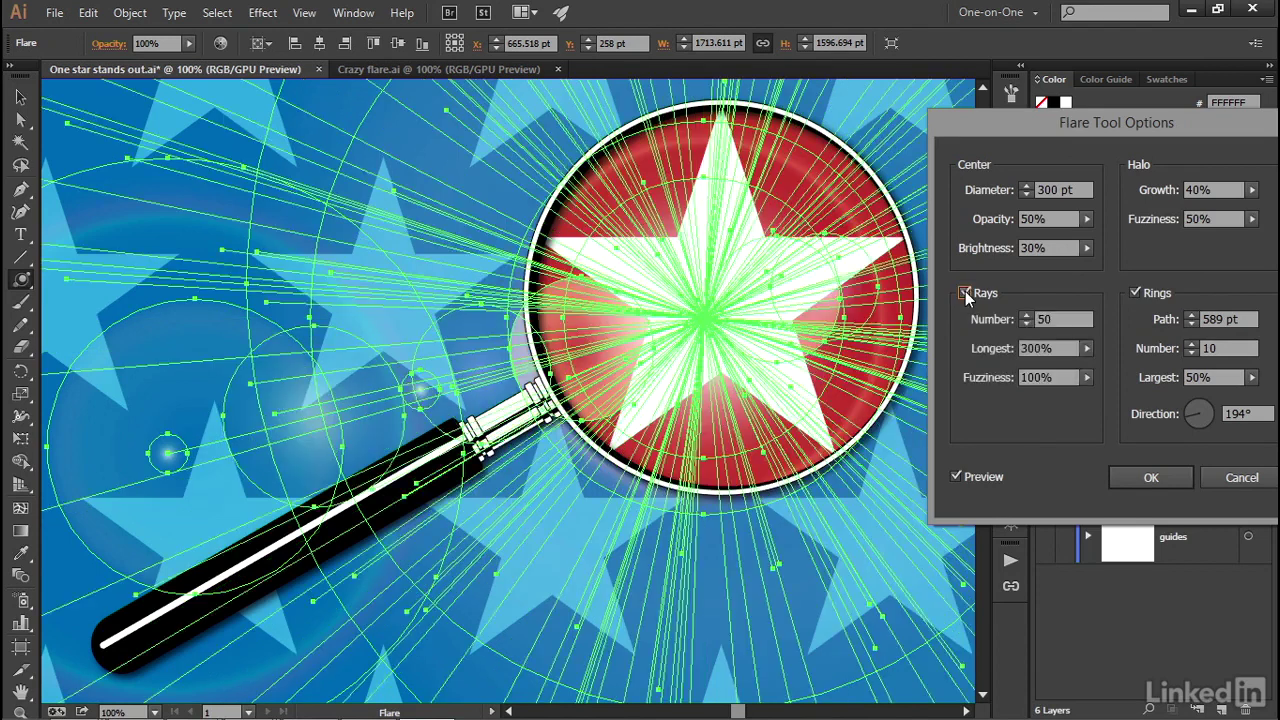
{"action": "left_click", "coordinate": [1135, 294]}
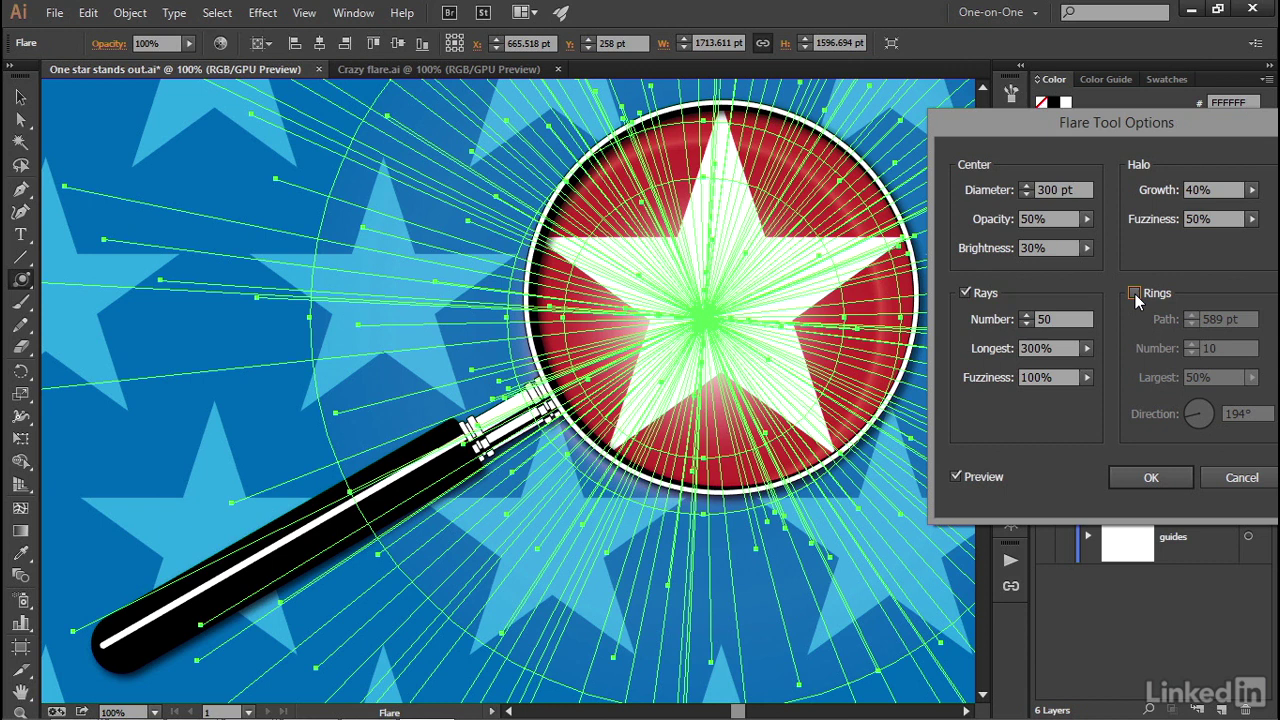
{"action": "left_click", "coordinate": [1135, 294]}
{"action": "left_click", "coordinate": [1135, 294]}
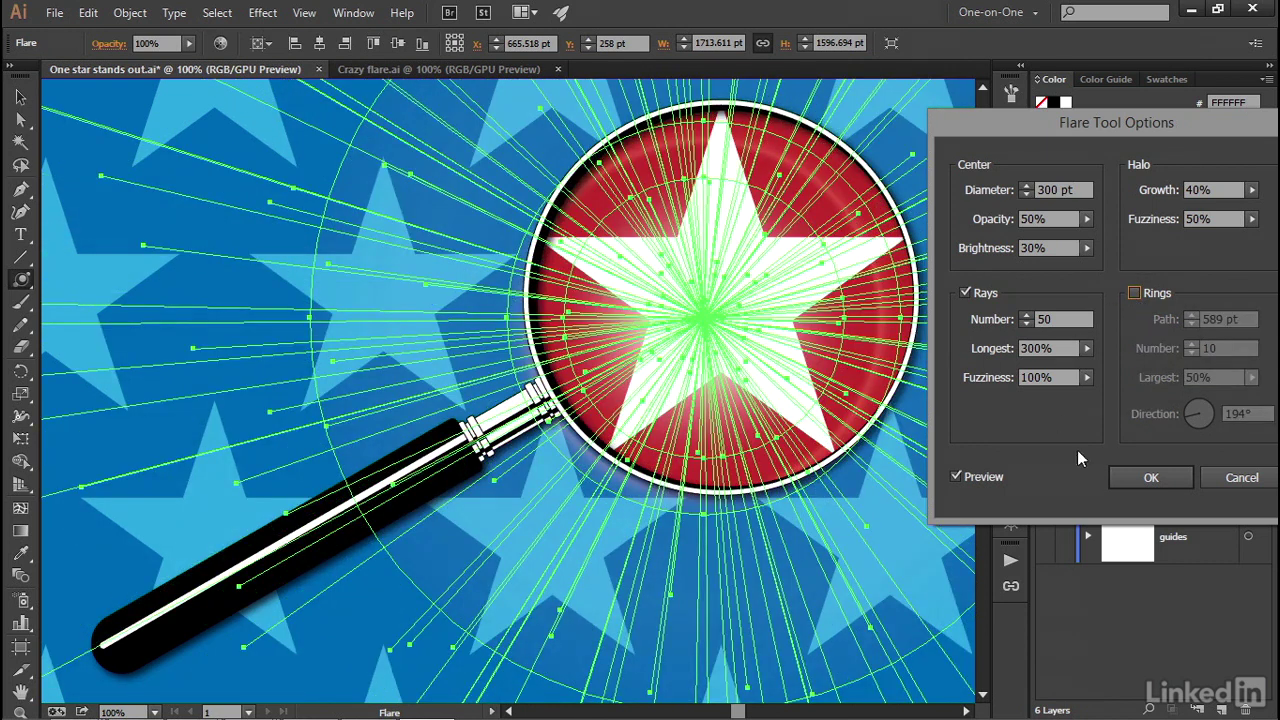
{"action": "left_click", "coordinate": [1150, 478]}
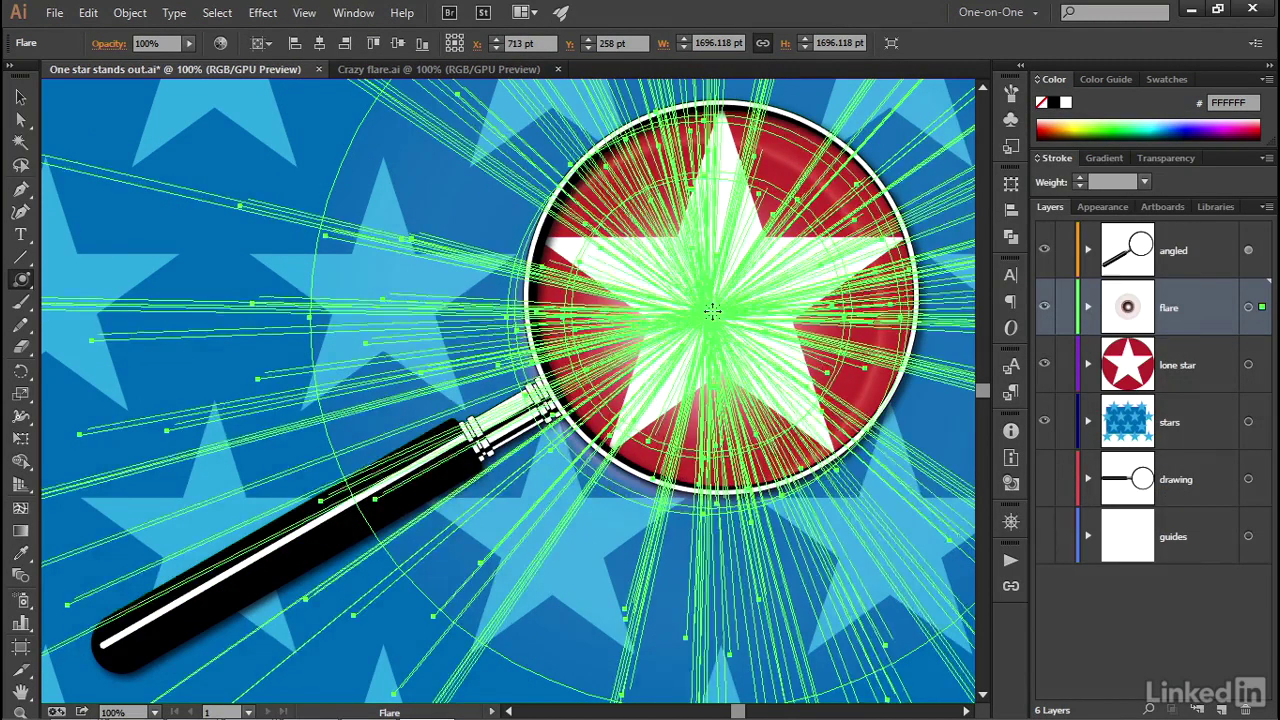
Step: Redraw the ring-free flare at the red star's centre, then deselect it with Select > Deselect
{"action": "key", "text": "Down"}
{"action": "key", "text": "Up"}
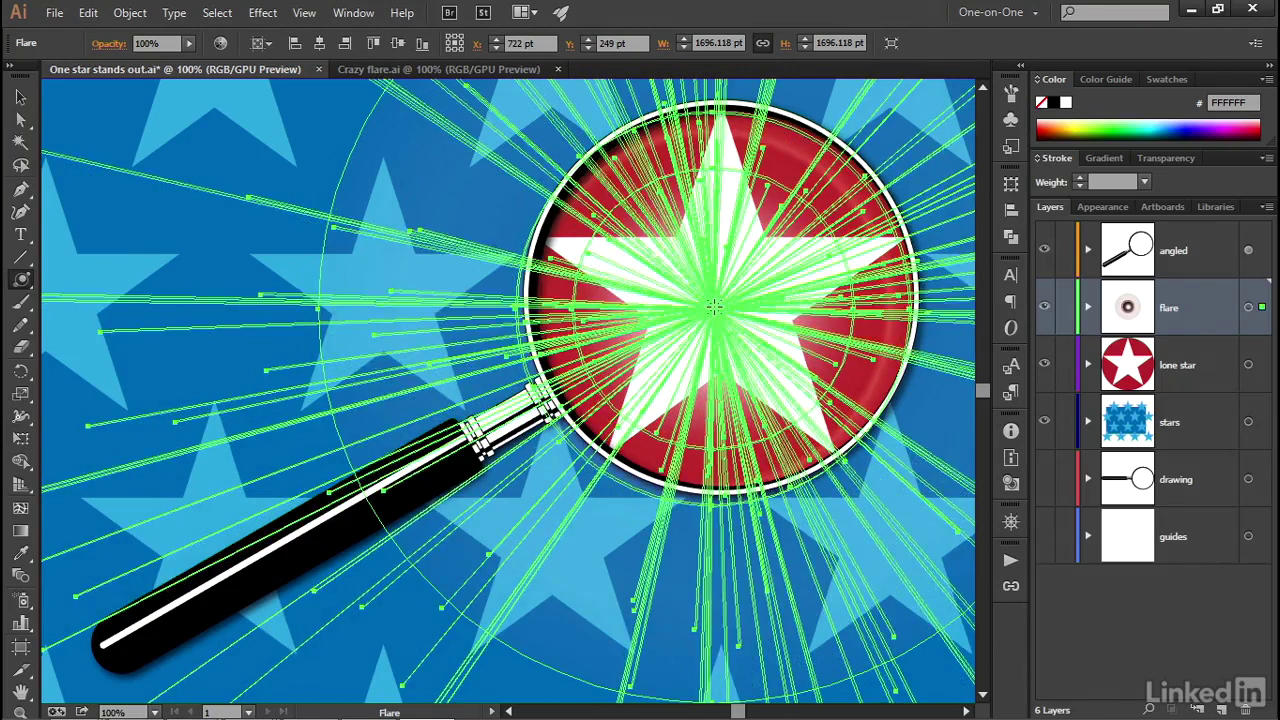
{"action": "left_click_drag", "start_coordinate": [713, 307], "coordinate": [713, 307]}
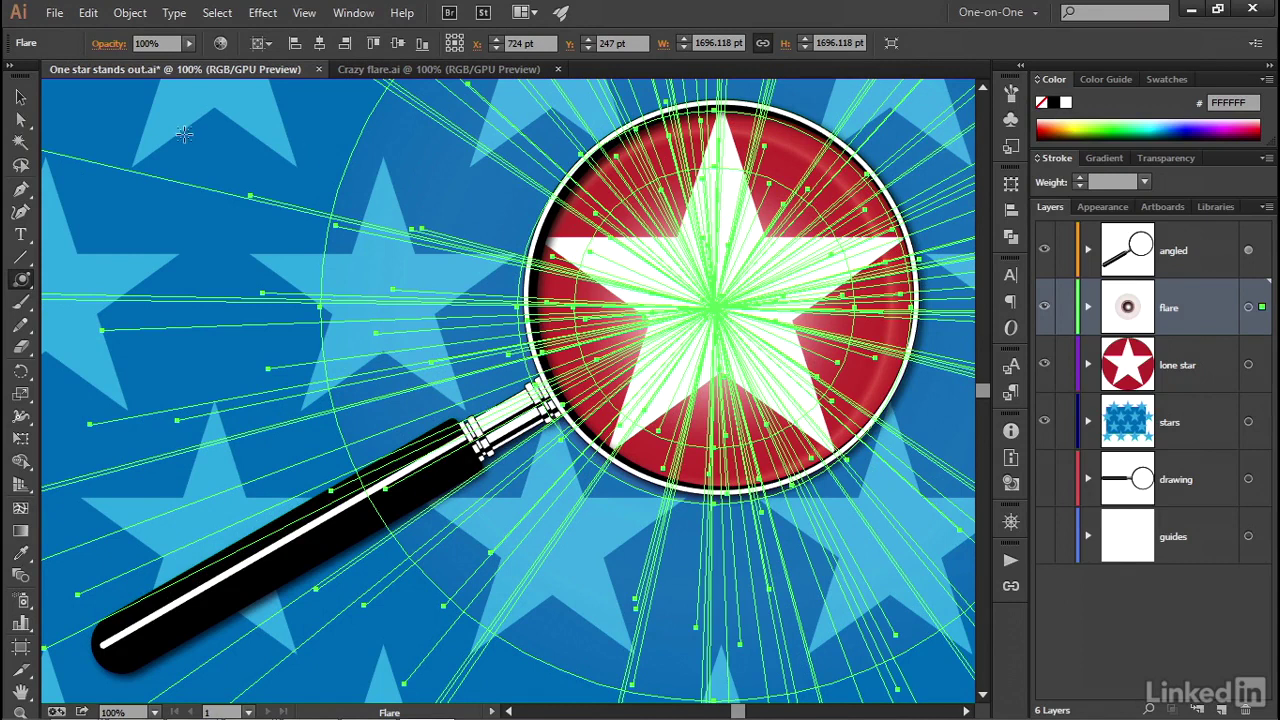
{"action": "left_click", "coordinate": [215, 14]}
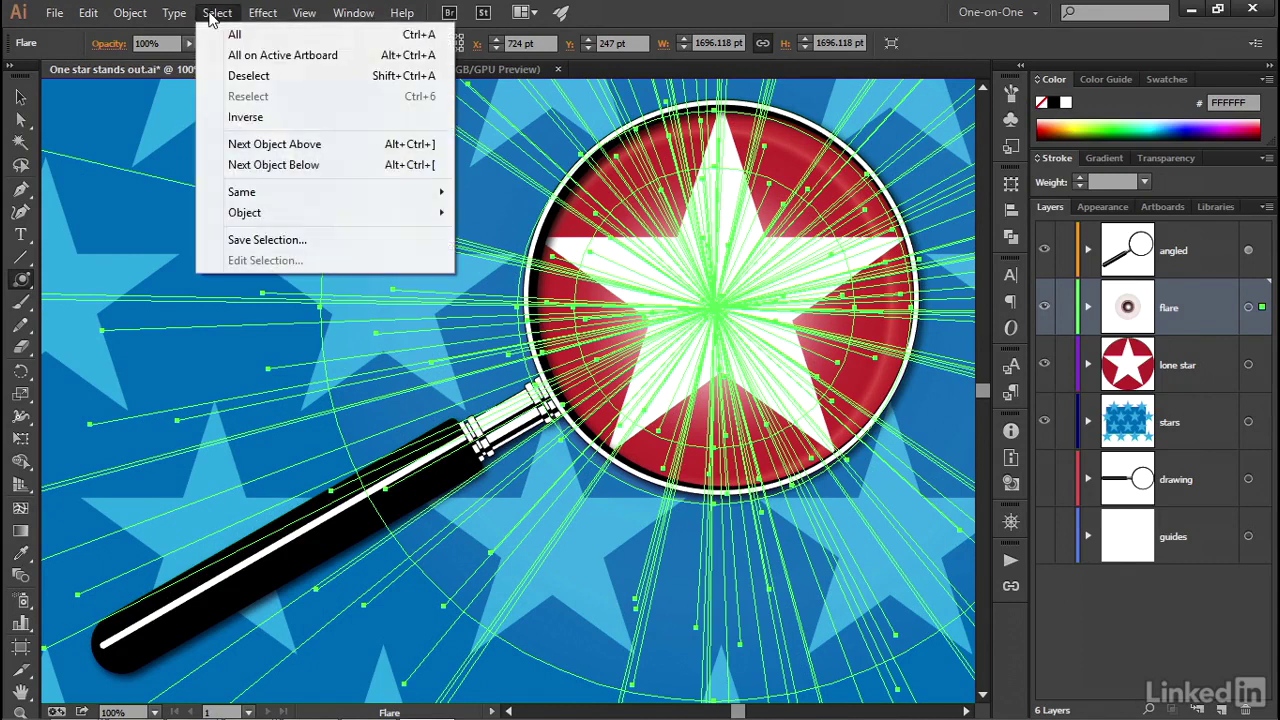
{"action": "left_click", "coordinate": [300, 80]}
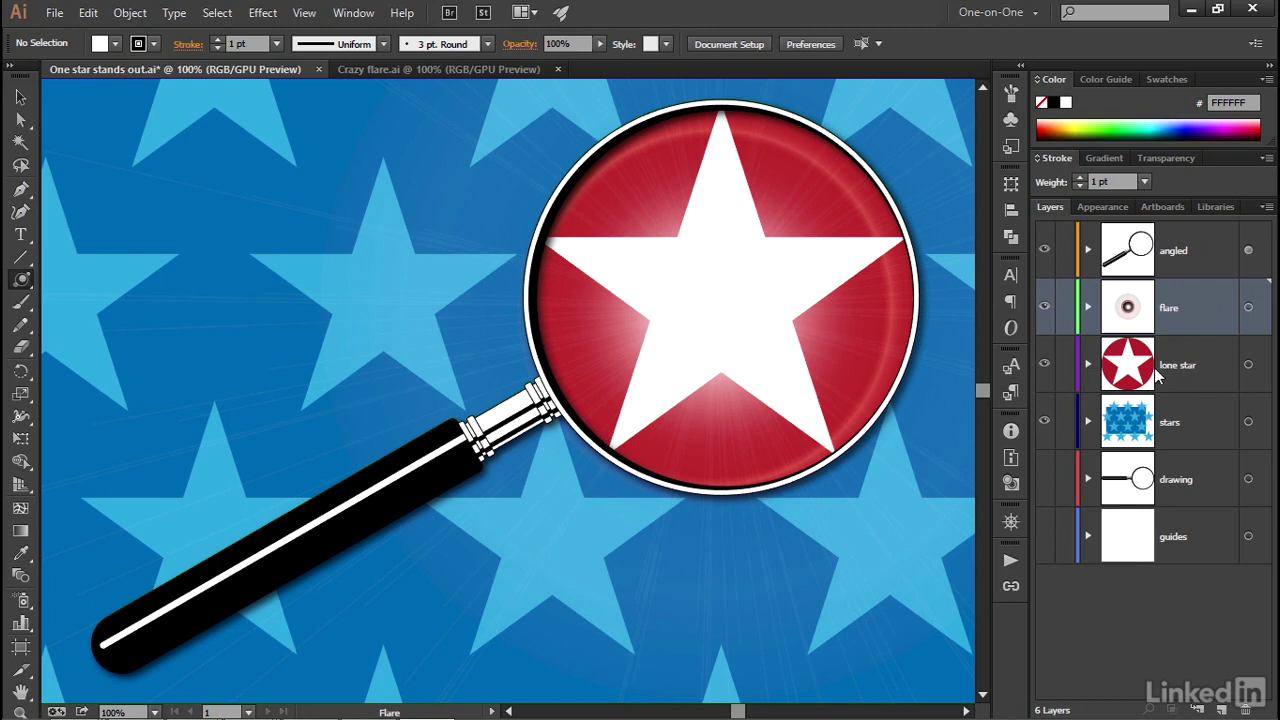
Step: Target the red circle path in the lone star layer, then expand the flare layer to show its Flare object
{"action": "left_click", "coordinate": [1087, 364]}
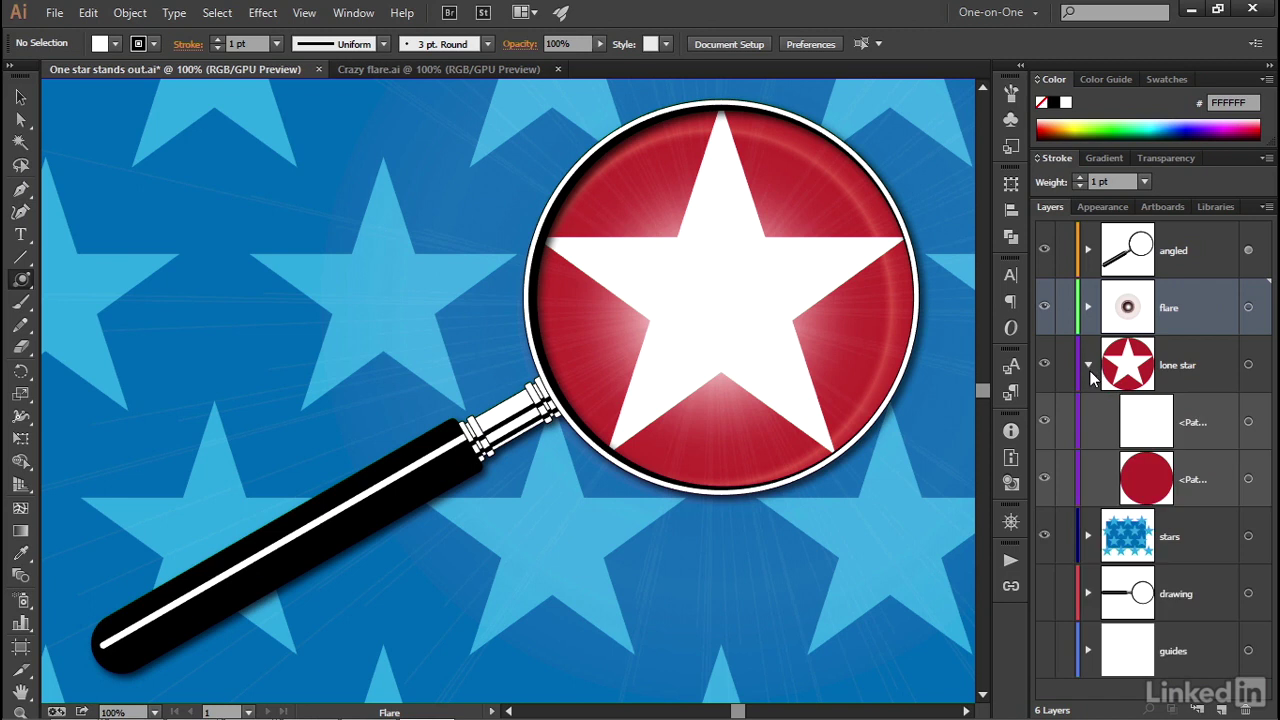
{"action": "left_click", "coordinate": [1248, 483]}
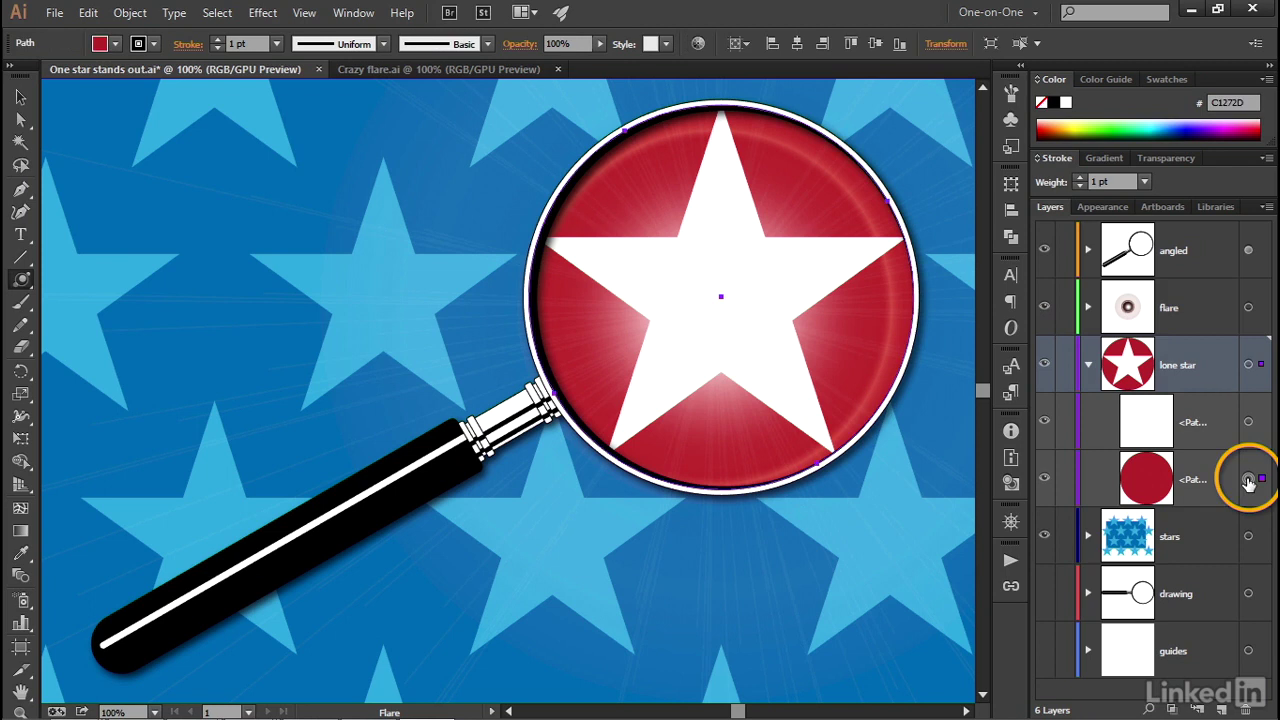
{"action": "left_click", "coordinate": [1088, 364]}
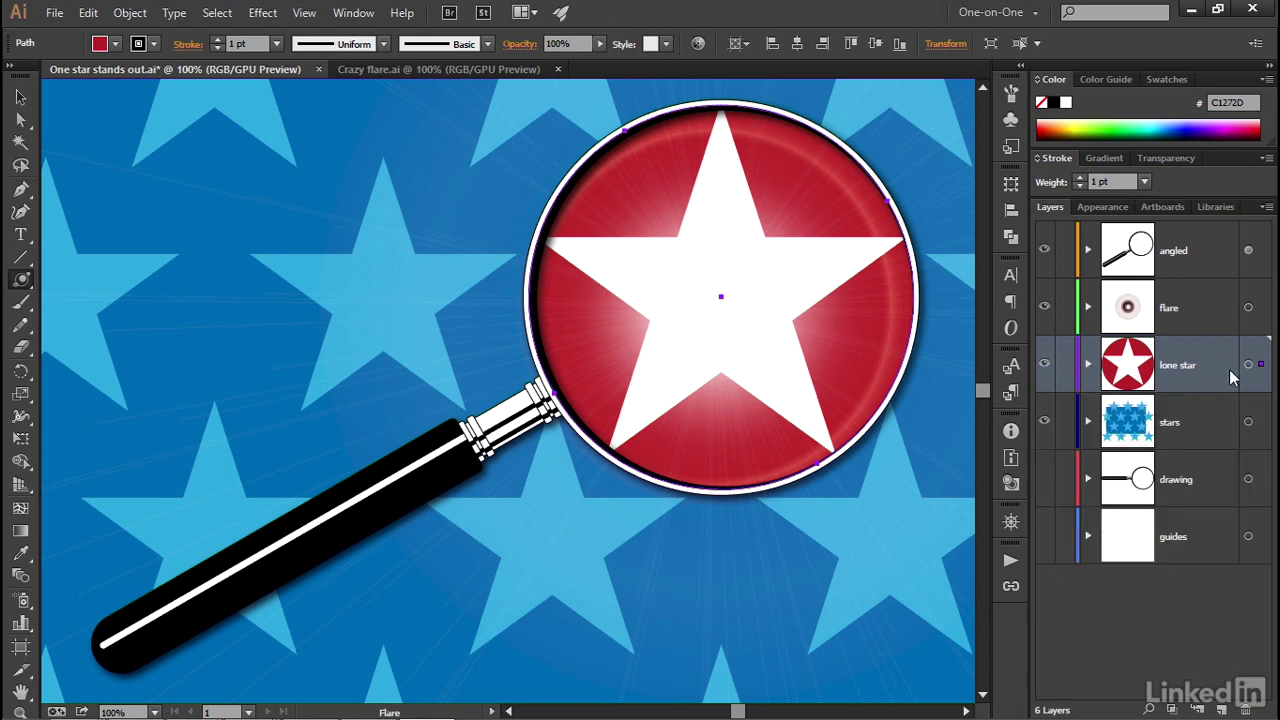
{"action": "left_click", "coordinate": [1087, 307]}
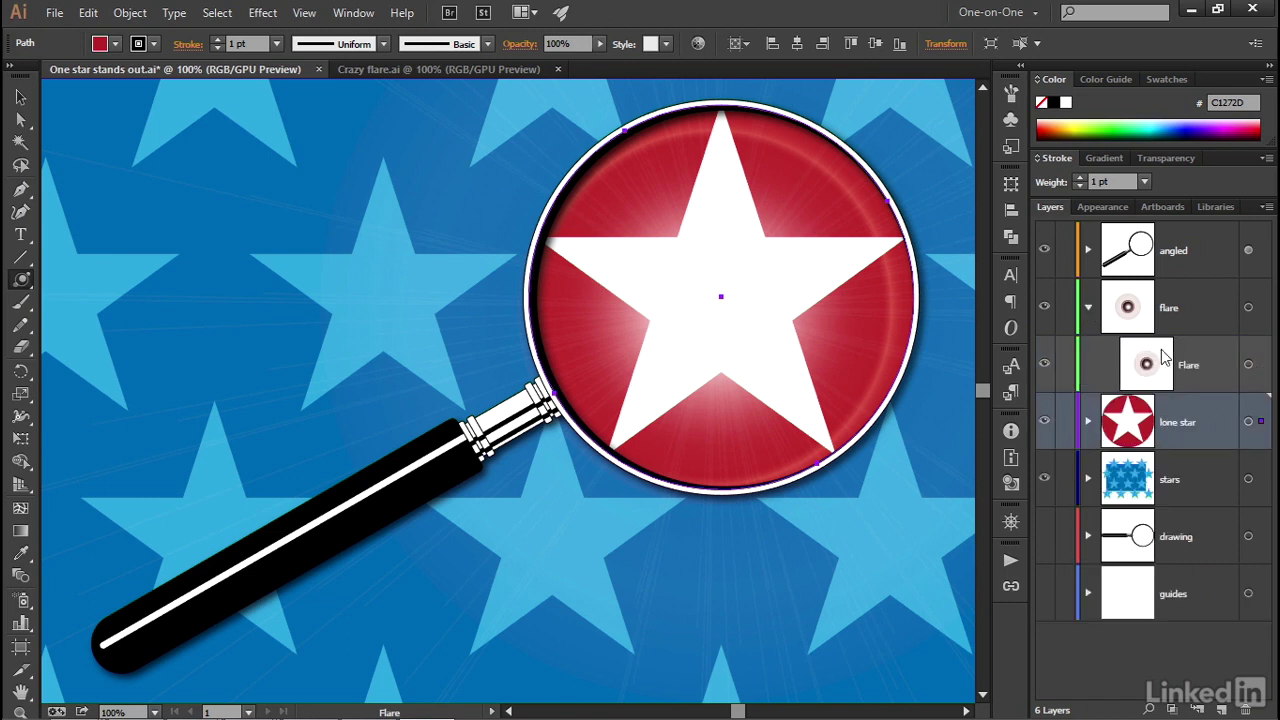
Step: Target the Flare object and paste the red circle in front of it with Ctrl+F
{"action": "left_click", "coordinate": [1248, 366]}
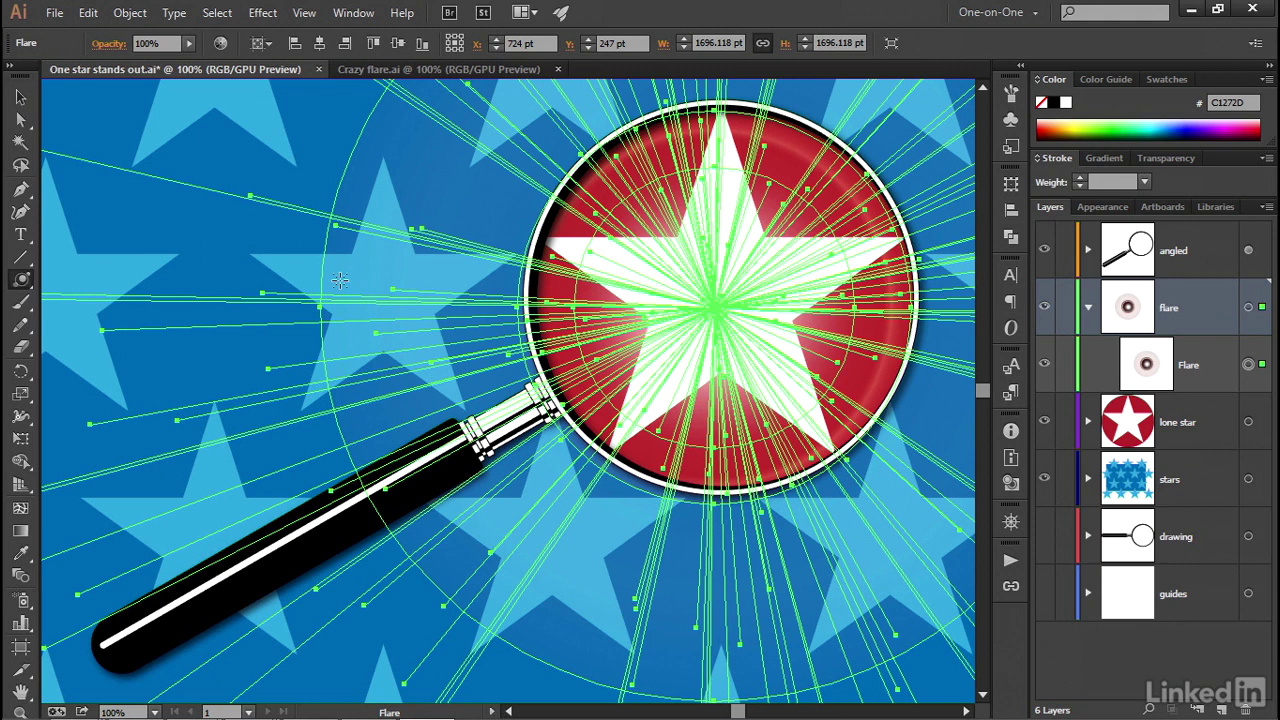
{"action": "key", "text": "ctrl+c"}
{"action": "key", "text": "ctrl+f"}
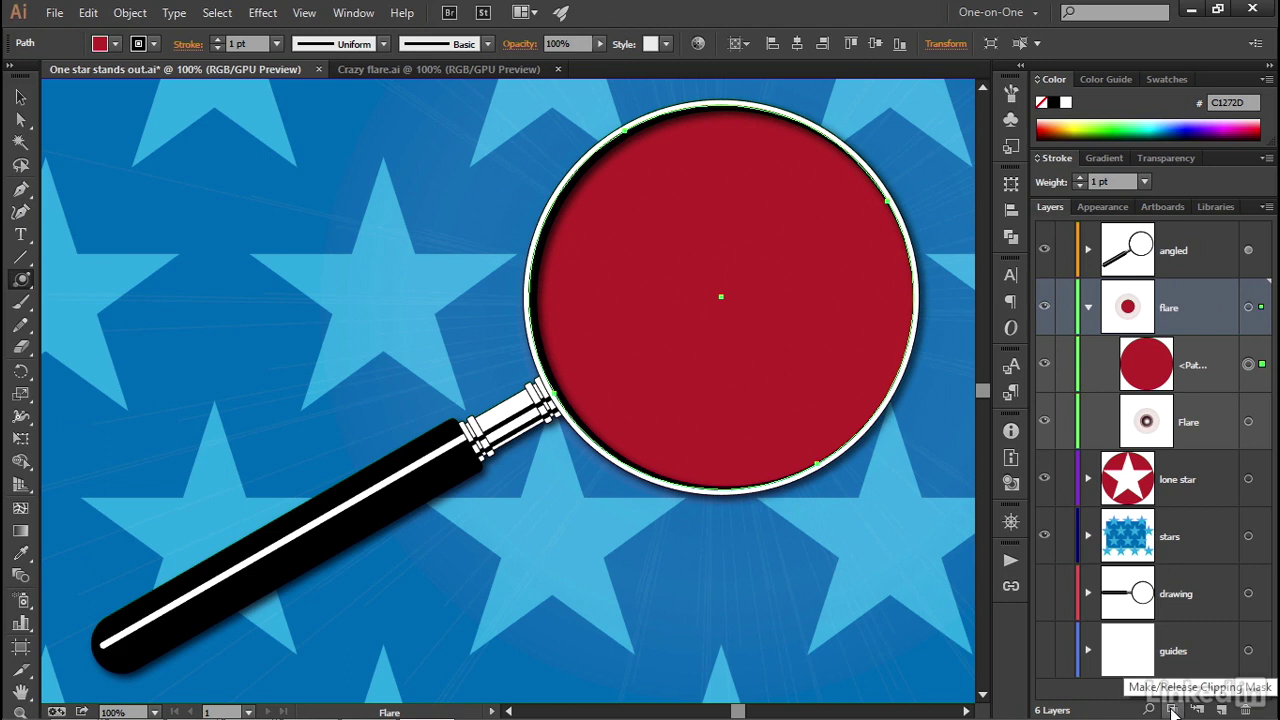
Step: Make a clipping mask from the circle over the flare, collapse the flare layer, deselect, and switch to the Selection tool
{"action": "left_click", "coordinate": [1173, 709]}
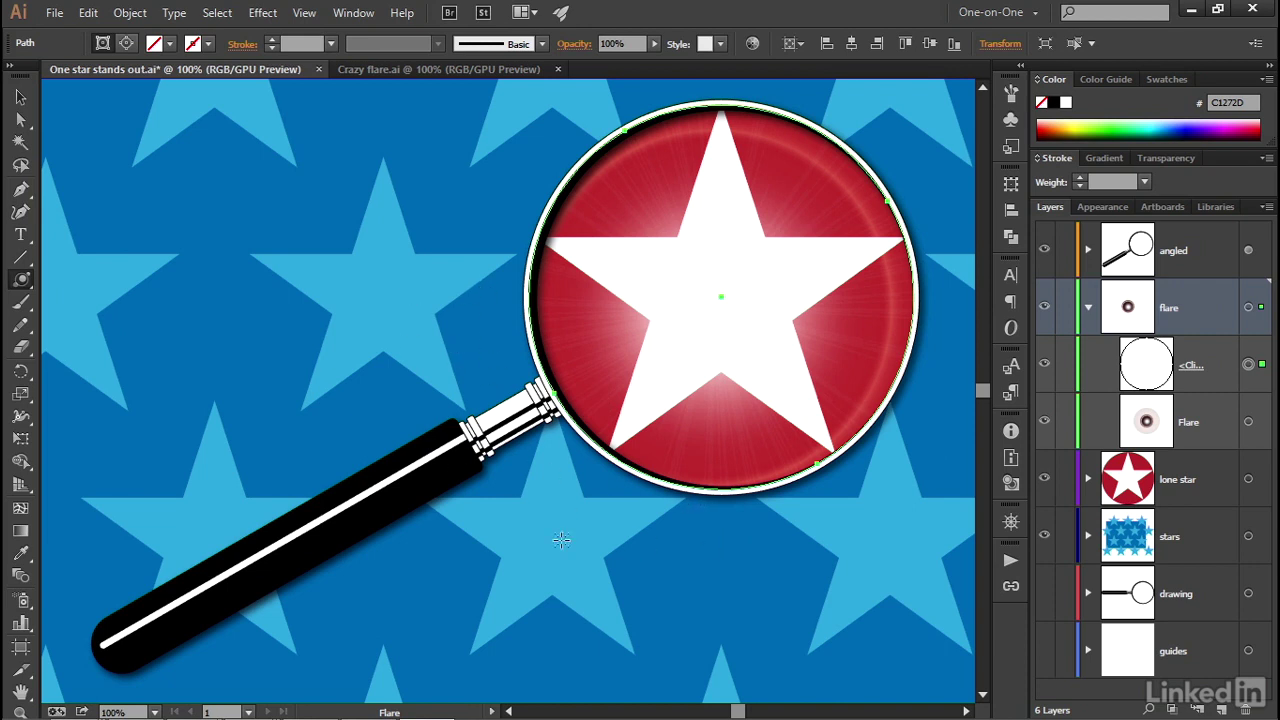
{"action": "left_click", "coordinate": [1088, 308]}
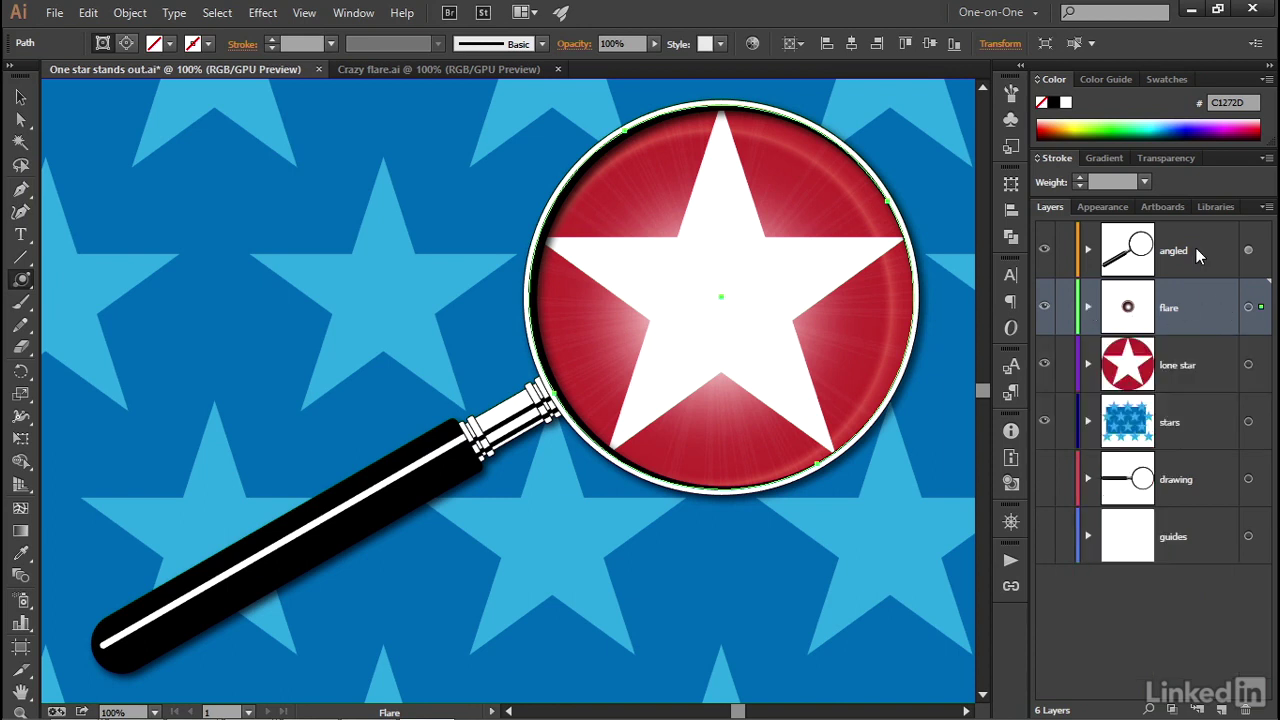
{"action": "left_click", "coordinate": [354, 196], "text": "ctrl"}
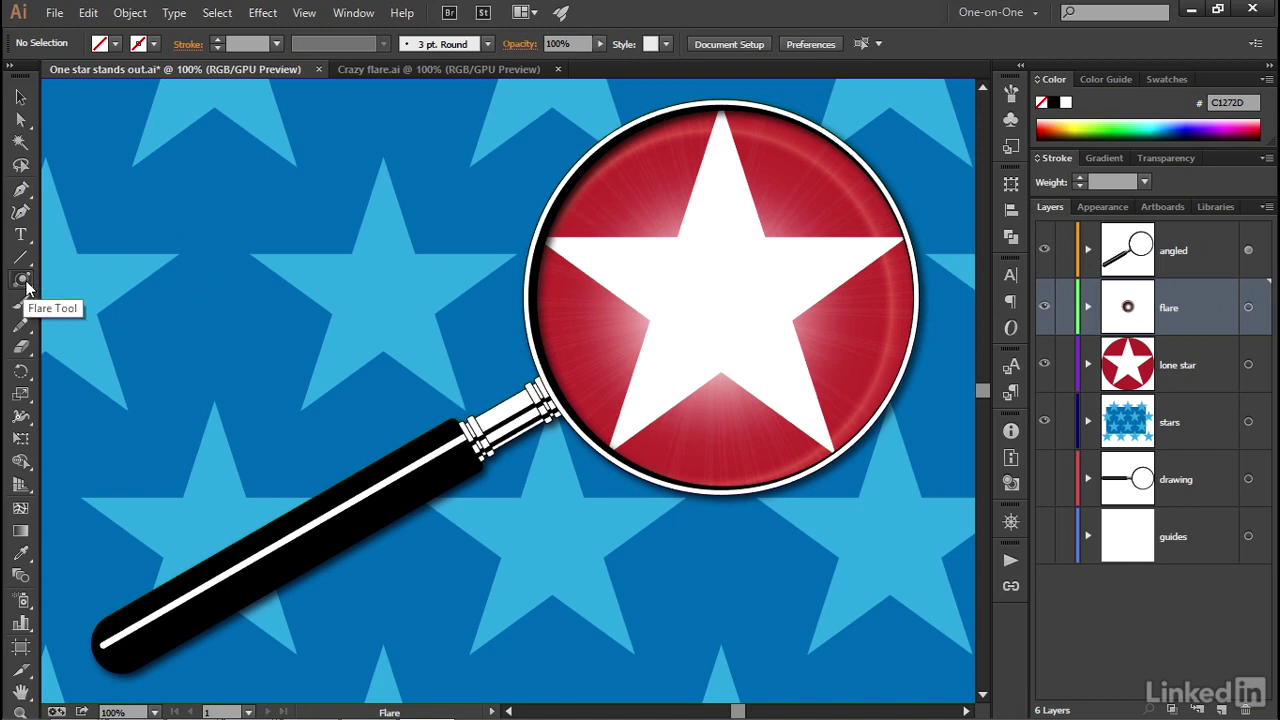
{"action": "key", "text": "v"}
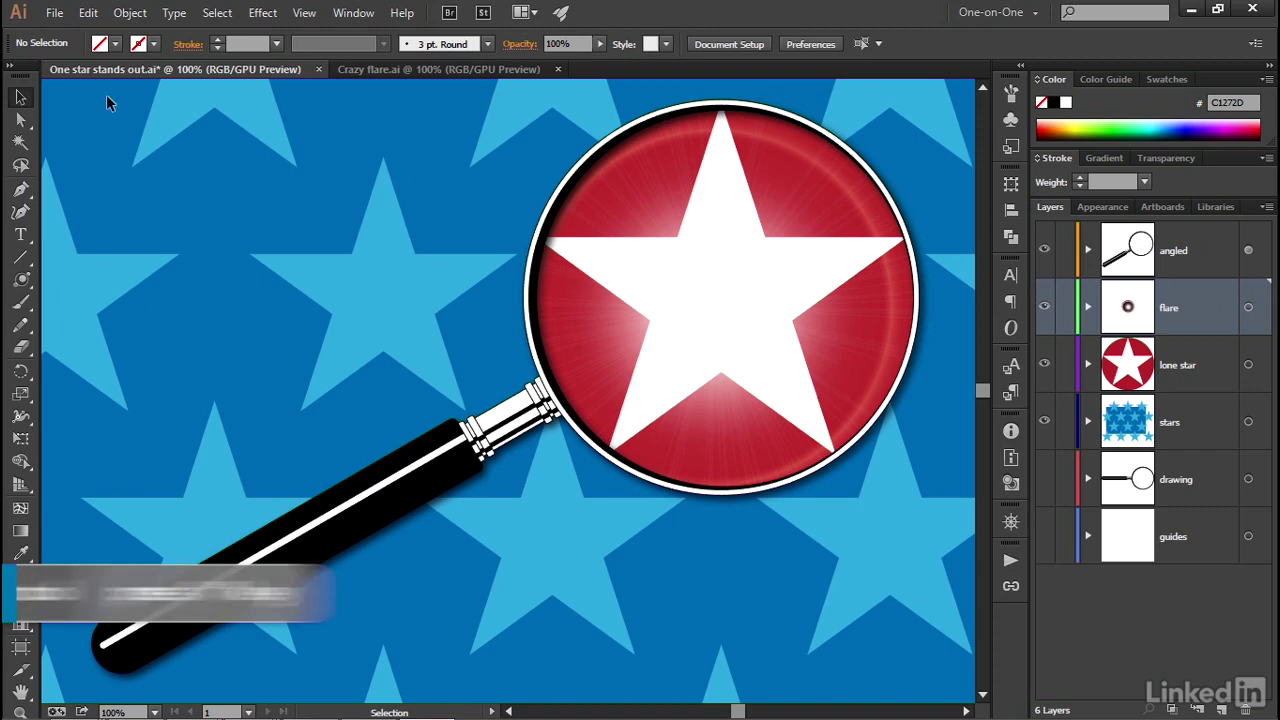